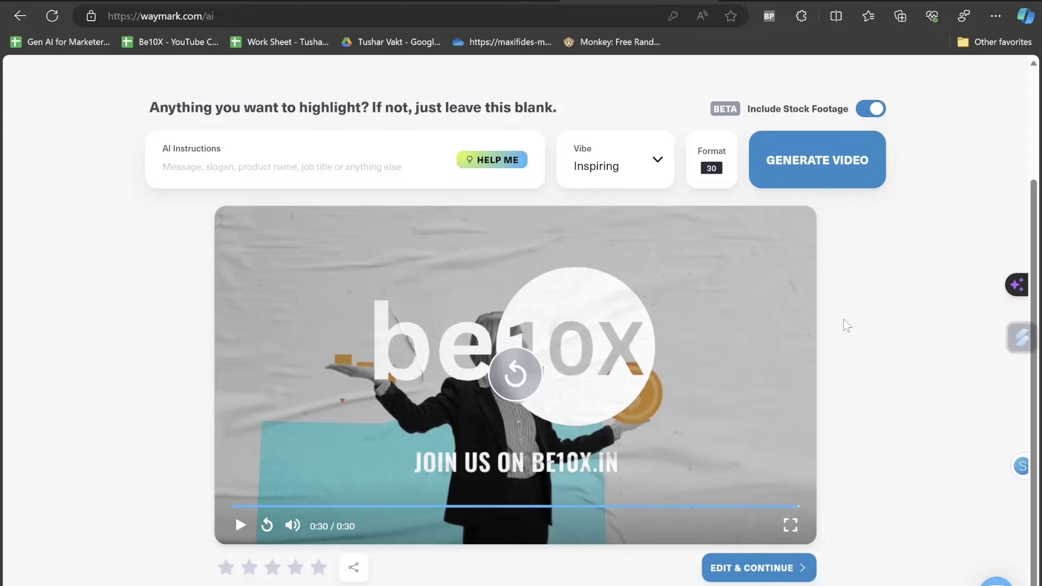
Scroll back to the top of the AI page after the Inspiring 30-second Be10X video finishes.
{"action": "scroll", "coordinate": [889, 332], "scroll_direction": "up", "scroll_amount": 3}
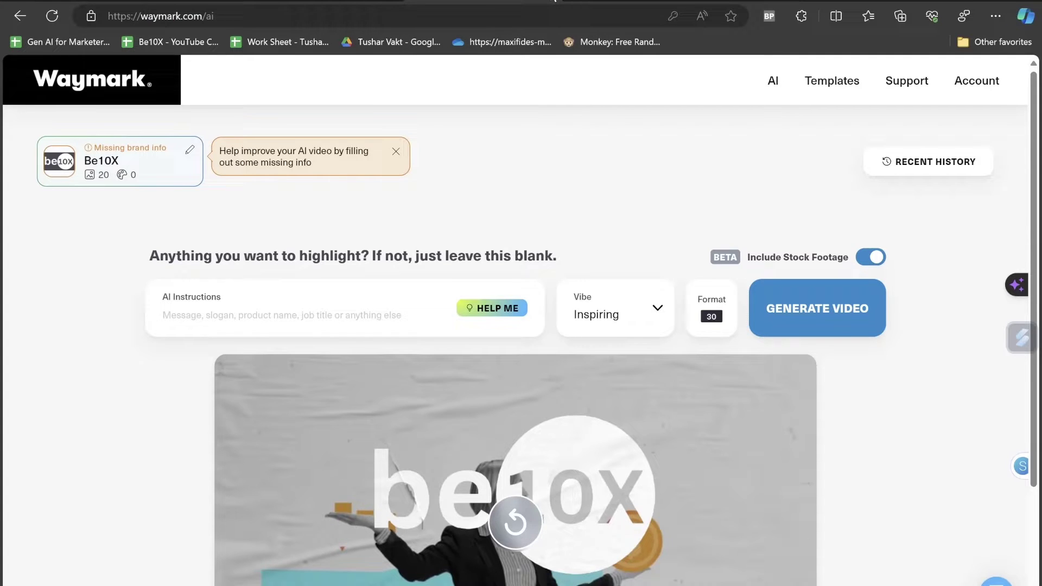
Load the Google home page at google.com in a new browser tab.
{"action": "left_click", "coordinate": [553, 1]}
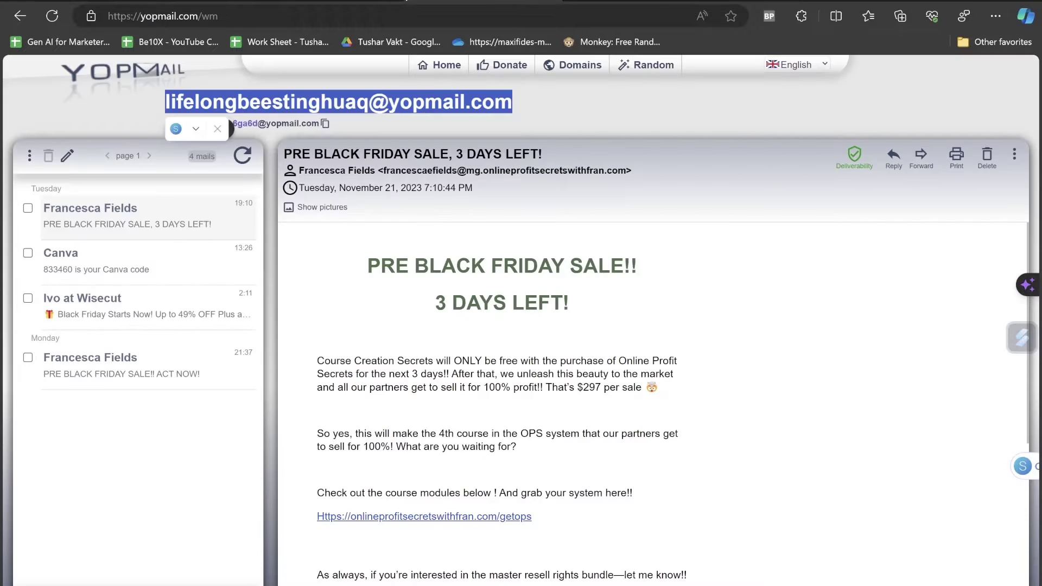
{"action": "left_click", "coordinate": [265, 1]}
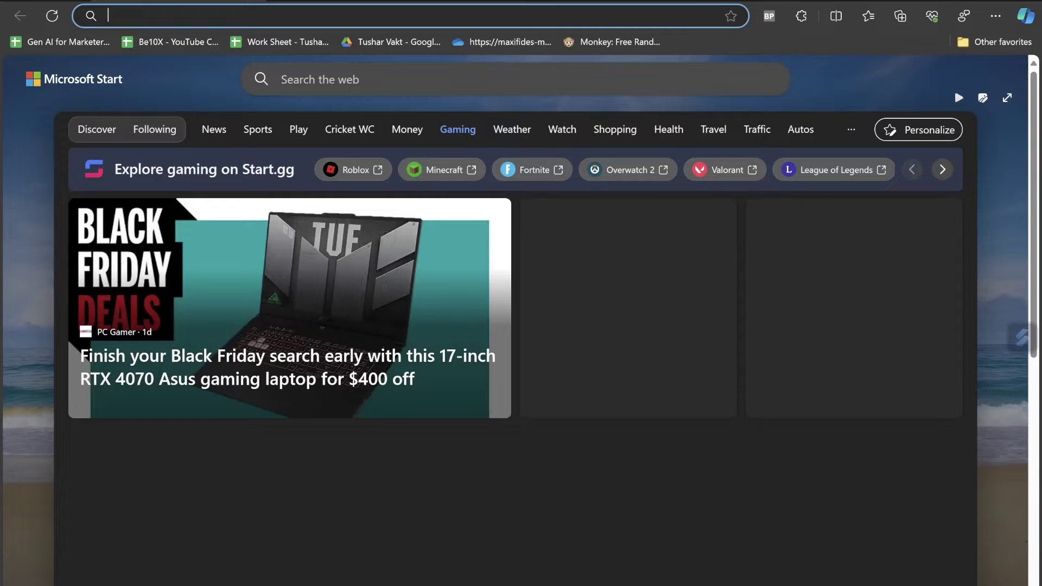
{"action": "type", "text": "google.com/"}
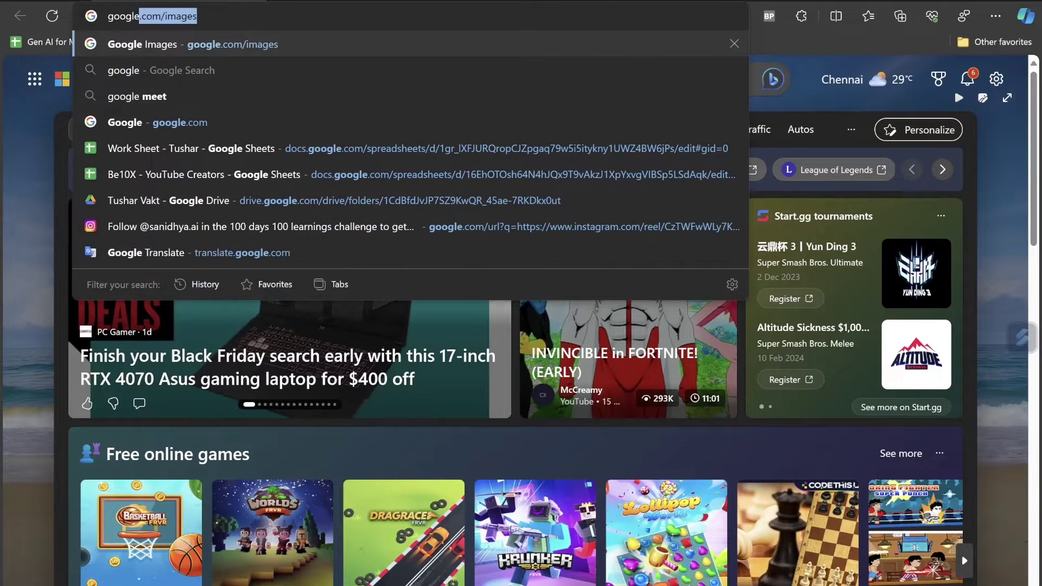
{"action": "key", "text": "BackSpace"}
{"action": "key", "text": "BackSpace"}
{"action": "key", "text": "Return"}
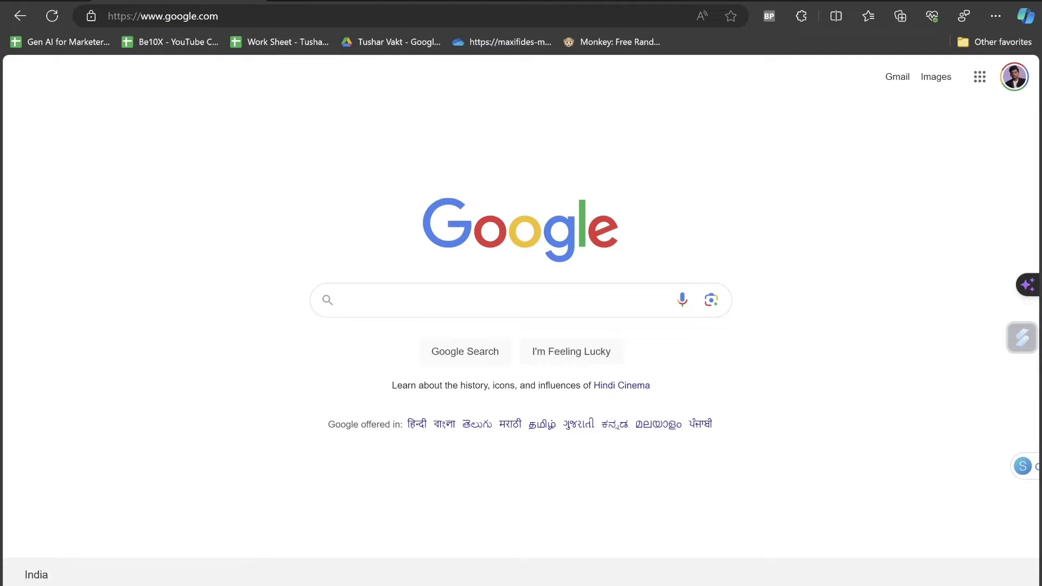
Search Google for 'How to create a commercial video with AI?'.
{"action": "type", "text": "How to crew"}
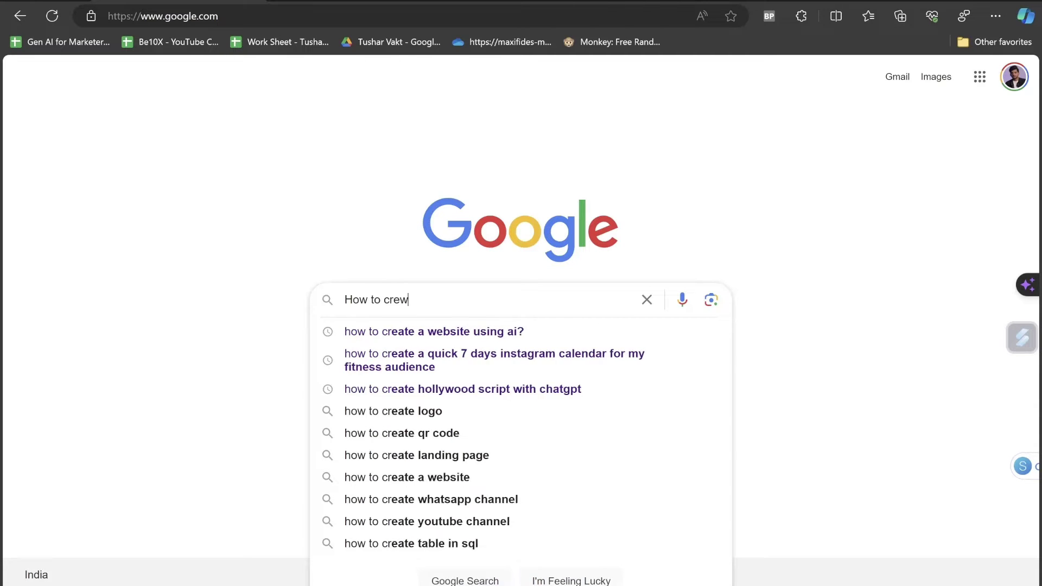
{"action": "key", "text": "BackSpace"}
{"action": "type", "text": "ate a commcercial "}
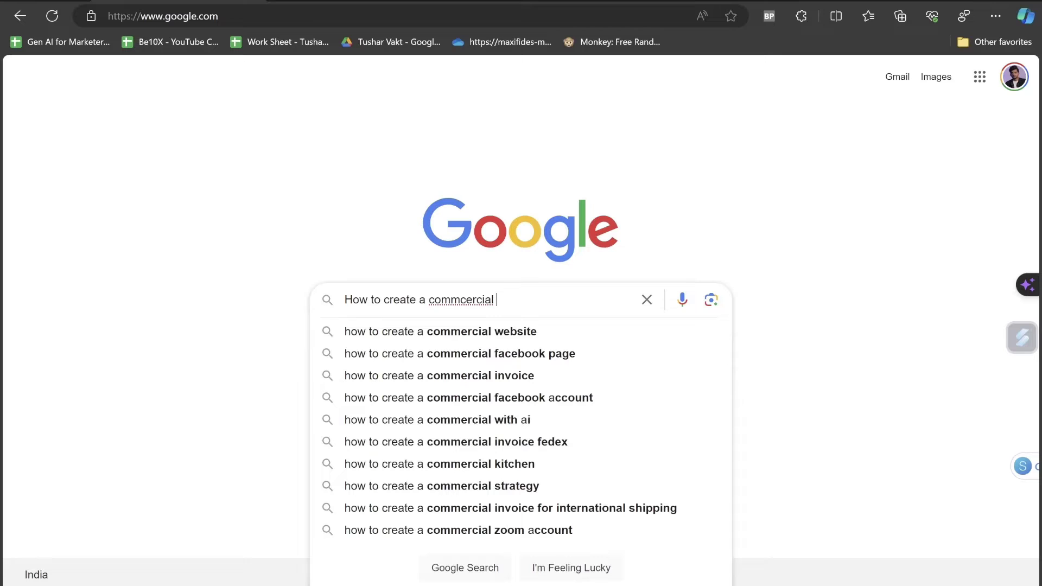
{"action": "type", "text": "video with AI?"}
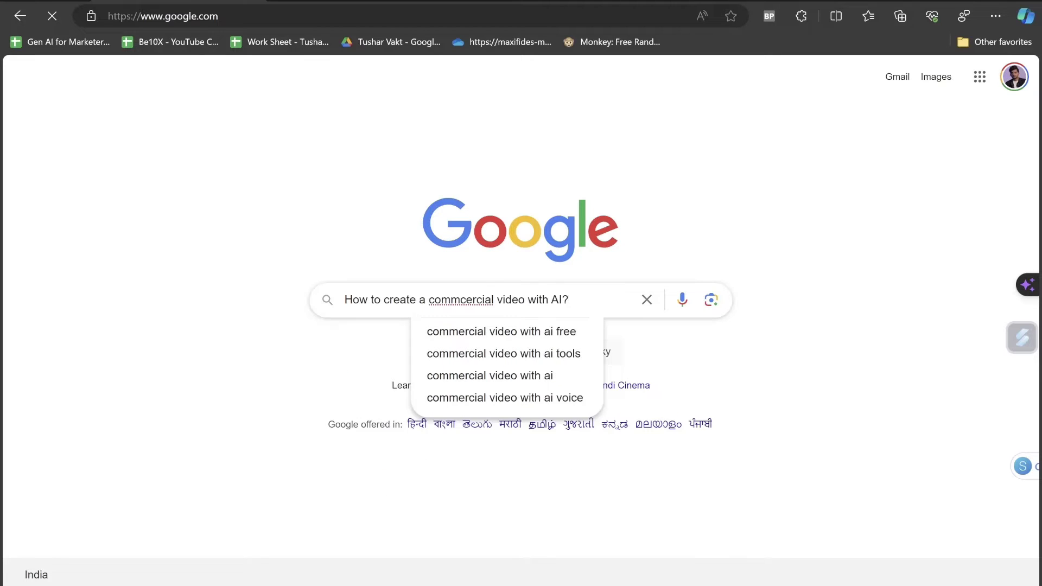
{"action": "key", "text": "Return"}
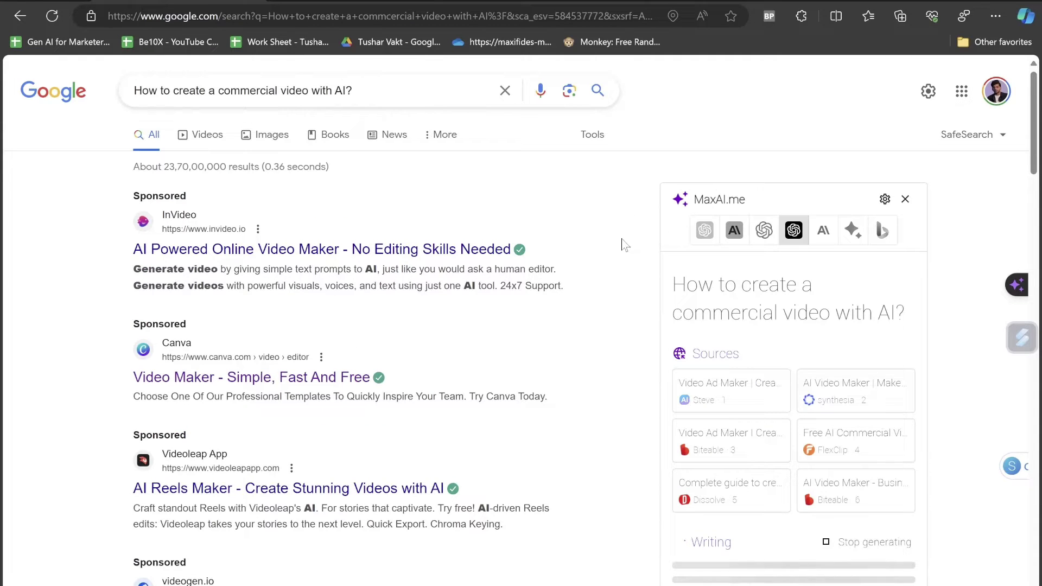
Look over the results, then search 'waymark ai' and open the Waymark, AI Video Creator site.
{"action": "scroll", "coordinate": [619, 336], "scroll_direction": "down", "scroll_amount": 5}
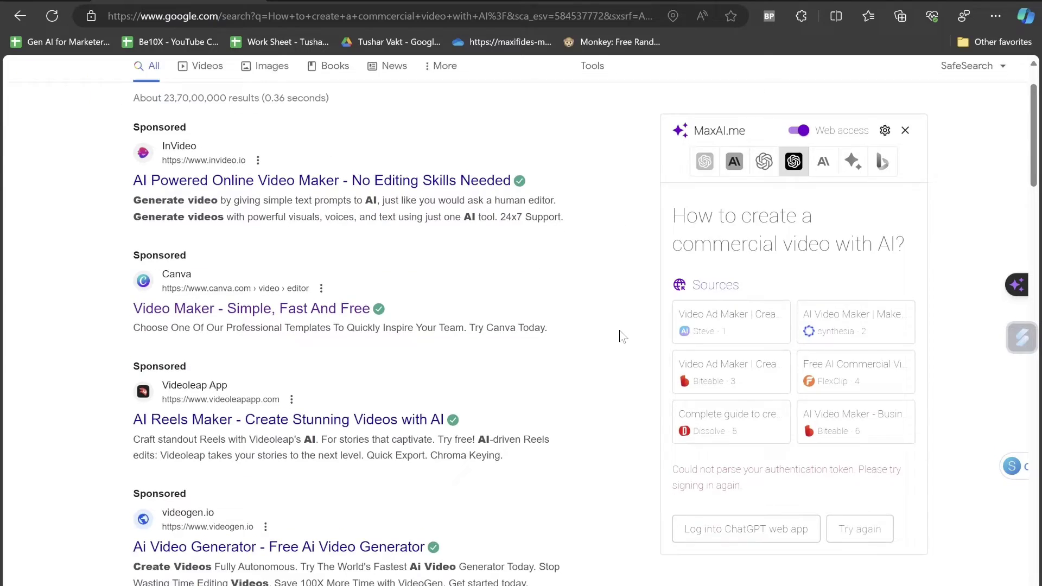
{"action": "scroll", "coordinate": [619, 335], "scroll_direction": "down", "scroll_amount": 10}
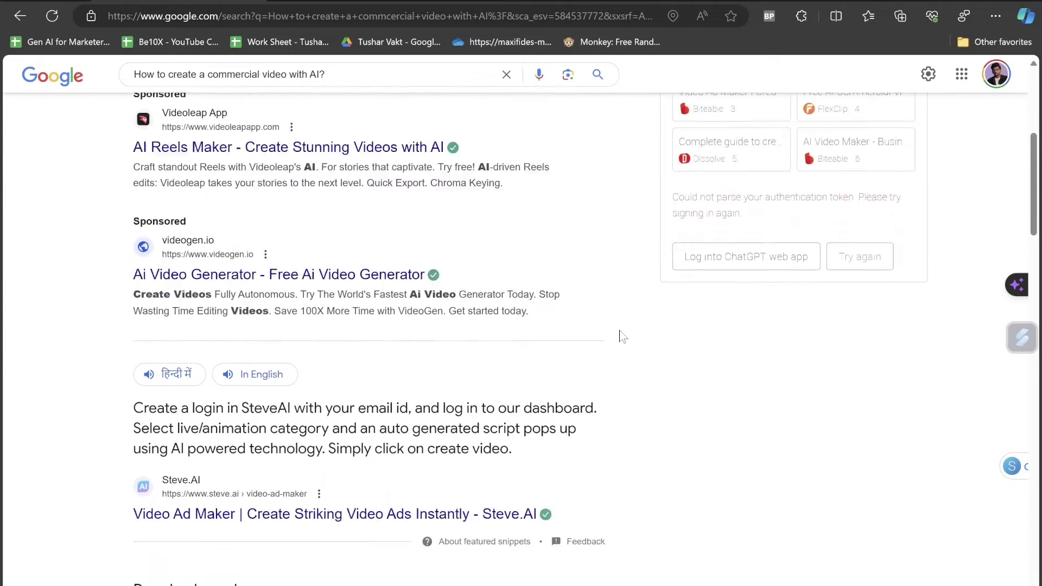
{"action": "scroll", "coordinate": [666, 341], "scroll_direction": "up", "scroll_amount": 15}
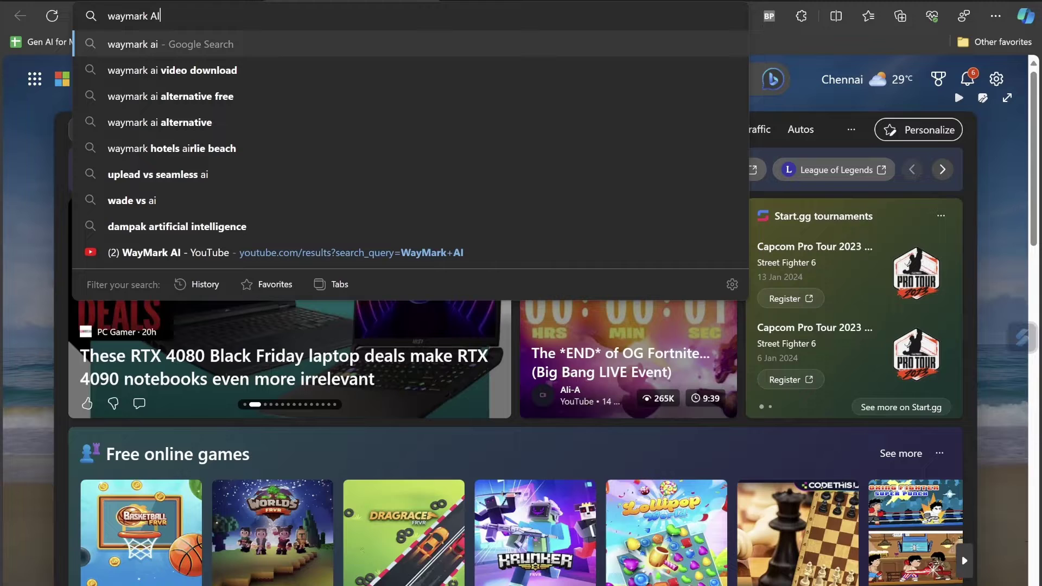
{"action": "key", "text": "Return"}
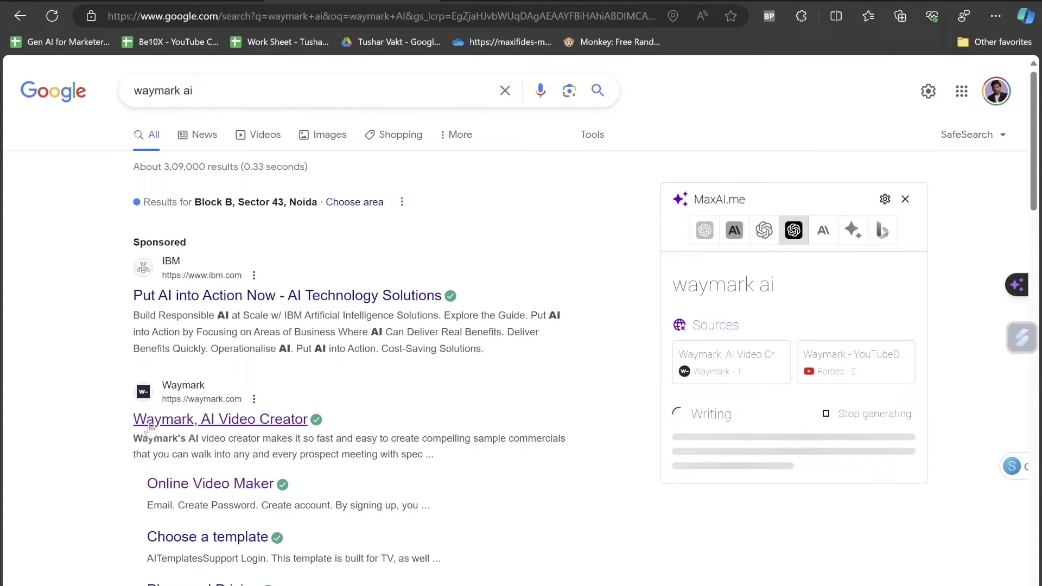
{"action": "left_click", "coordinate": [152, 427]}
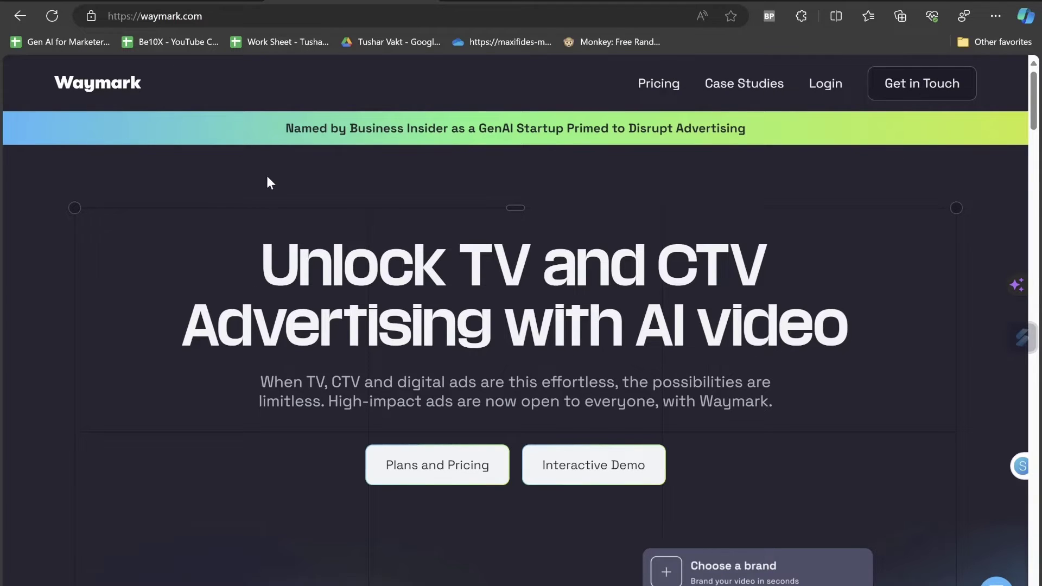
Highlight the homepage headline and subheading, then log in to Waymark with the account credentials.
{"action": "left_click_drag", "start_coordinate": [263, 265], "coordinate": [855, 340]}
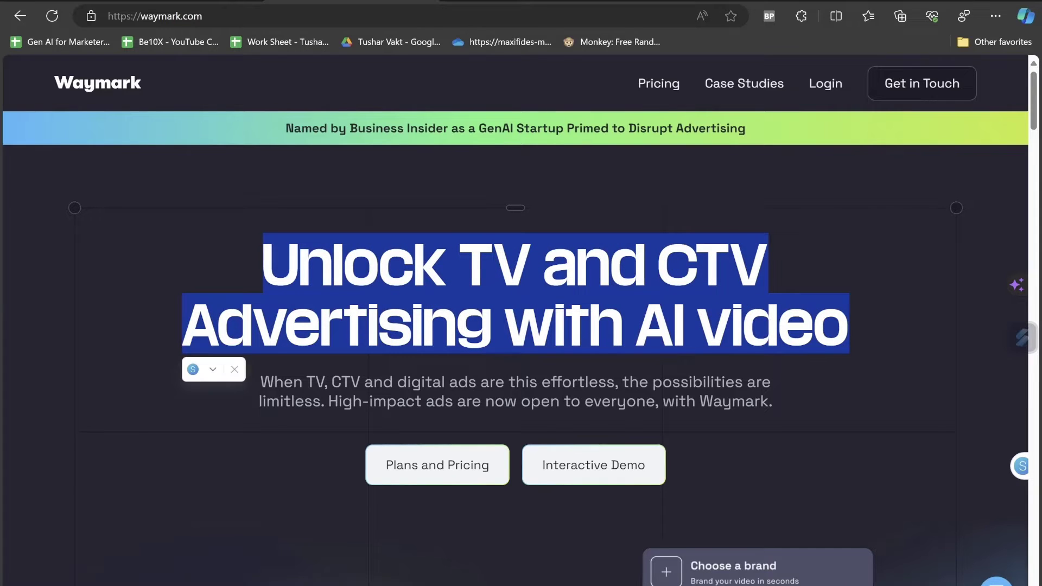
{"action": "left_click_drag", "start_coordinate": [262, 382], "coordinate": [743, 412]}
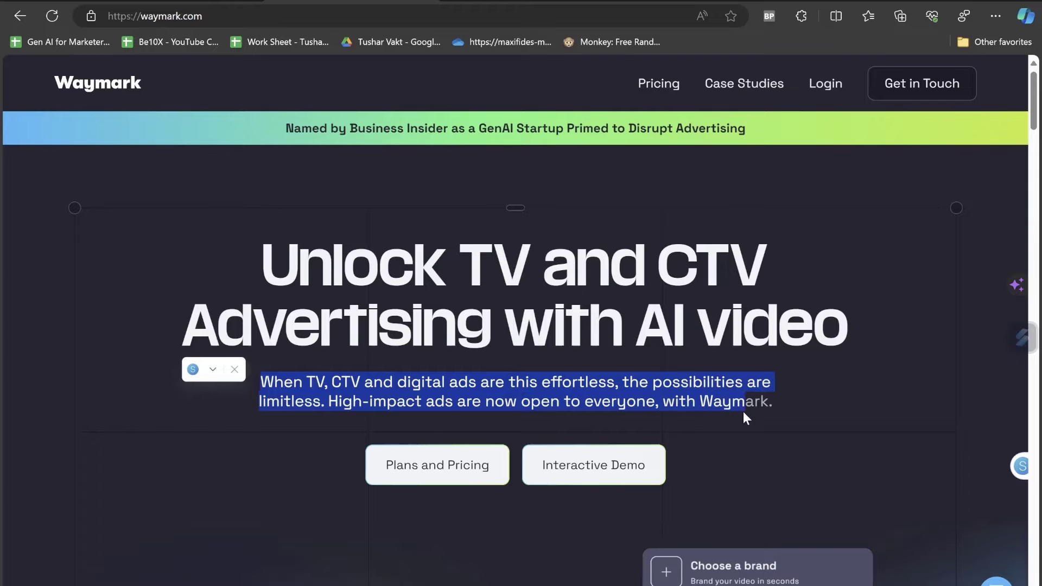
{"action": "left_click", "coordinate": [787, 417]}
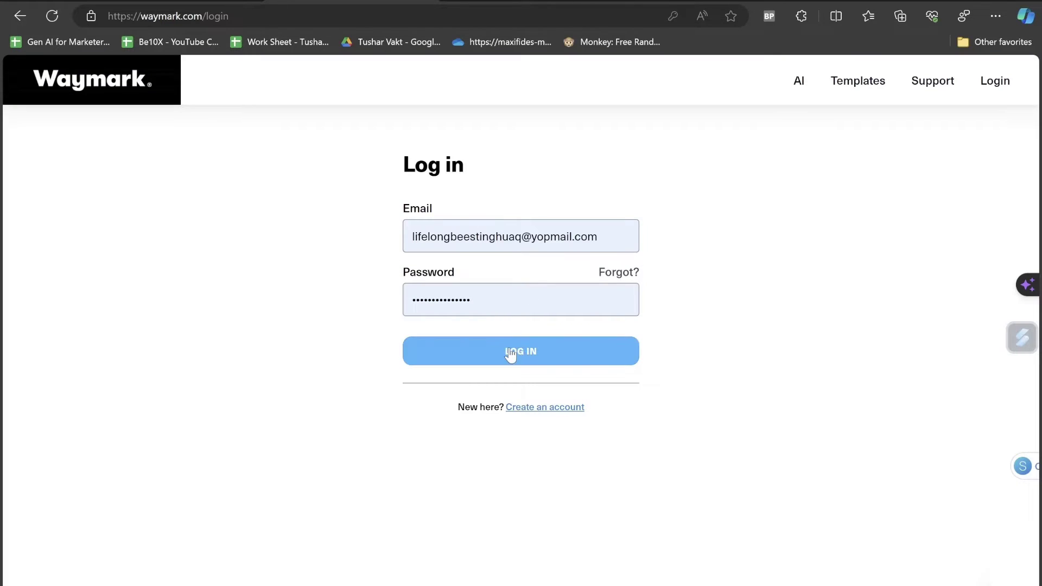
{"action": "left_click", "coordinate": [510, 354]}
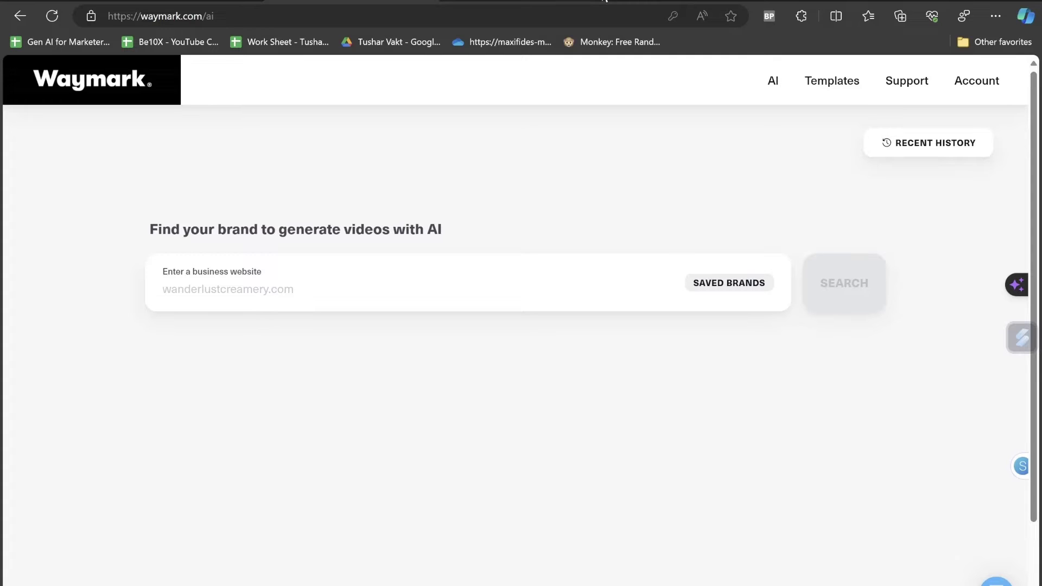
Open the be10x.in website in a new browser tab.
{"action": "left_click", "coordinate": [448, 1]}
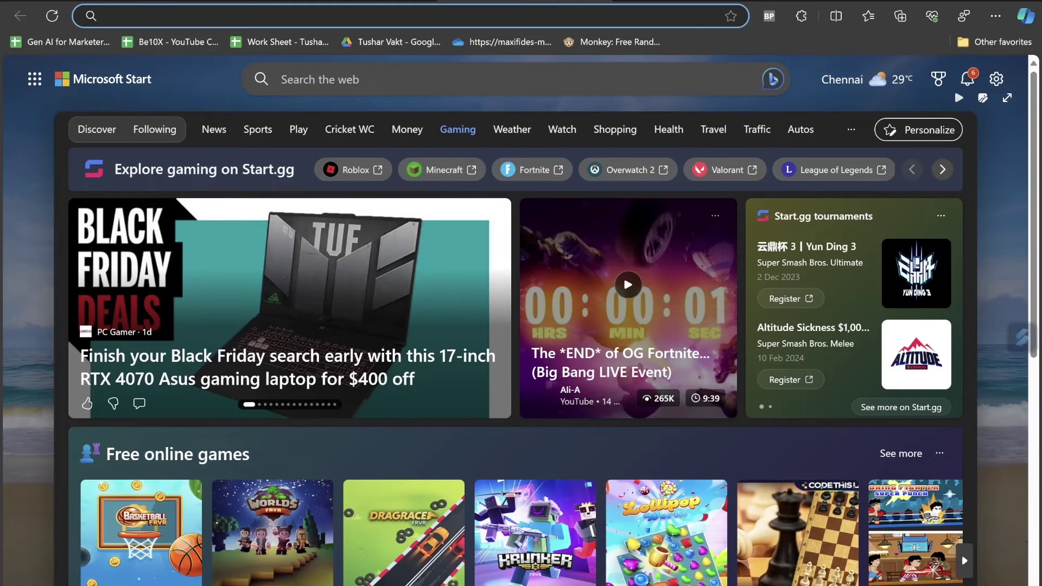
{"action": "type", "text": "be10x.in"}
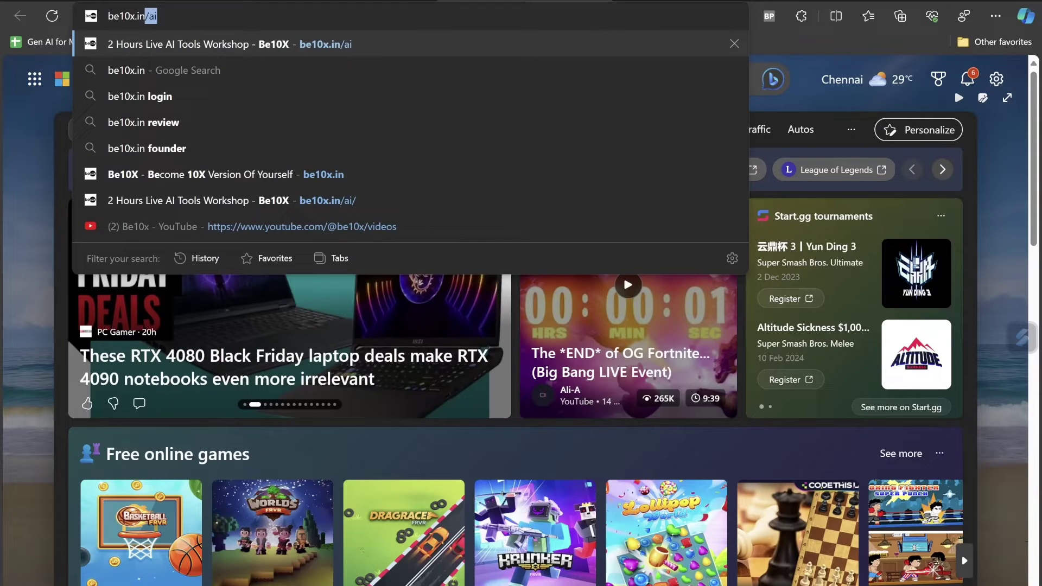
{"action": "type", "text": "/"}
{"action": "key", "text": "BackSpace"}
{"action": "key", "text": "Return"}
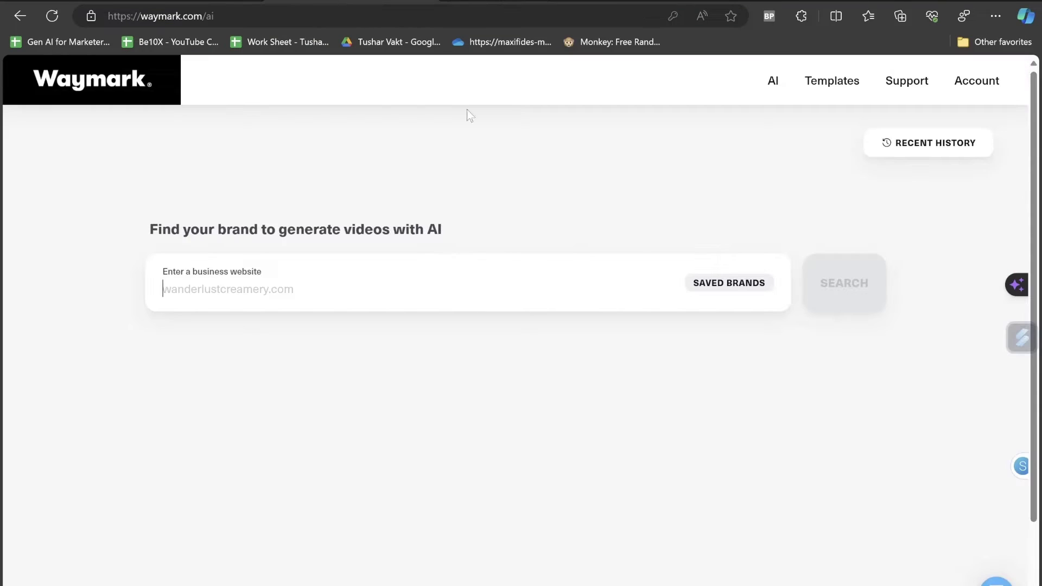
Paste the Be10X address into Waymark's business website field and search for the brand.
{"action": "left_click", "coordinate": [359, 285]}
{"action": "type", "text": "https://be10x.in/"}
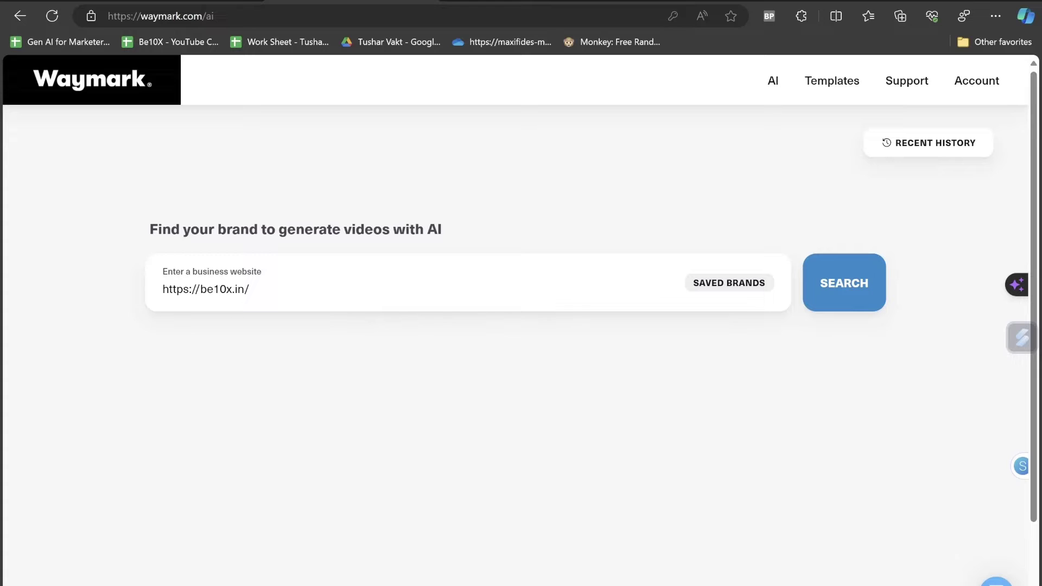
{"action": "left_click", "coordinate": [818, 288]}
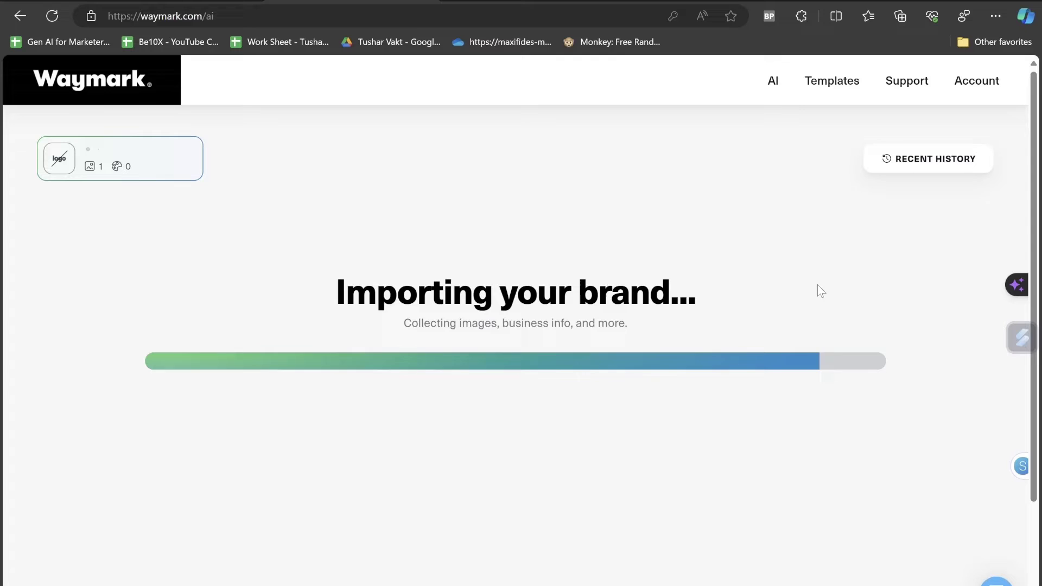
Open be10x.in/ai in a new tab and scroll through the AI workshop page.
{"action": "key", "text": "ctrl+t"}
{"action": "type", "text": "be10x.in"}
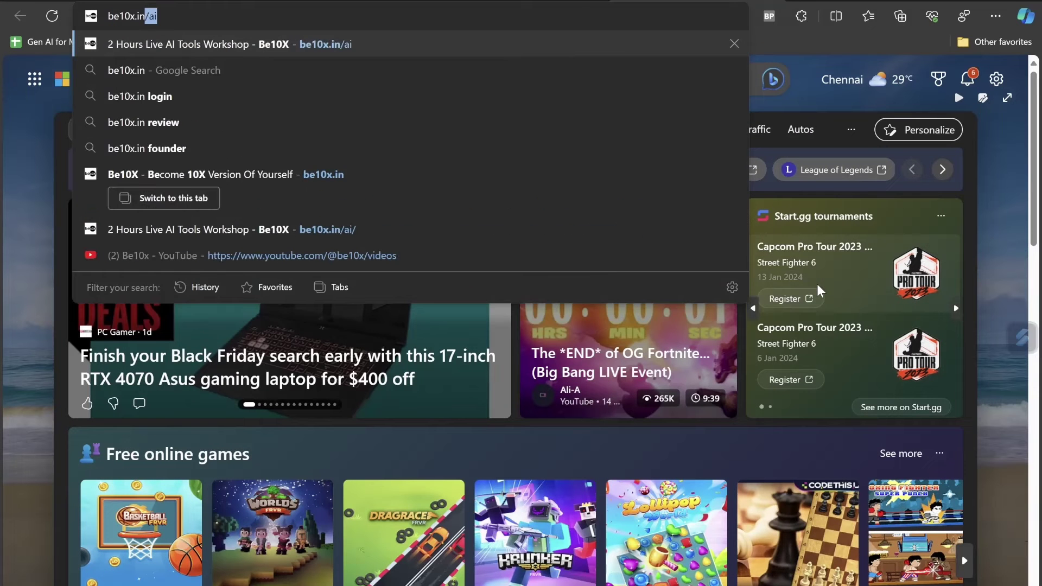
{"action": "key", "text": "Return"}
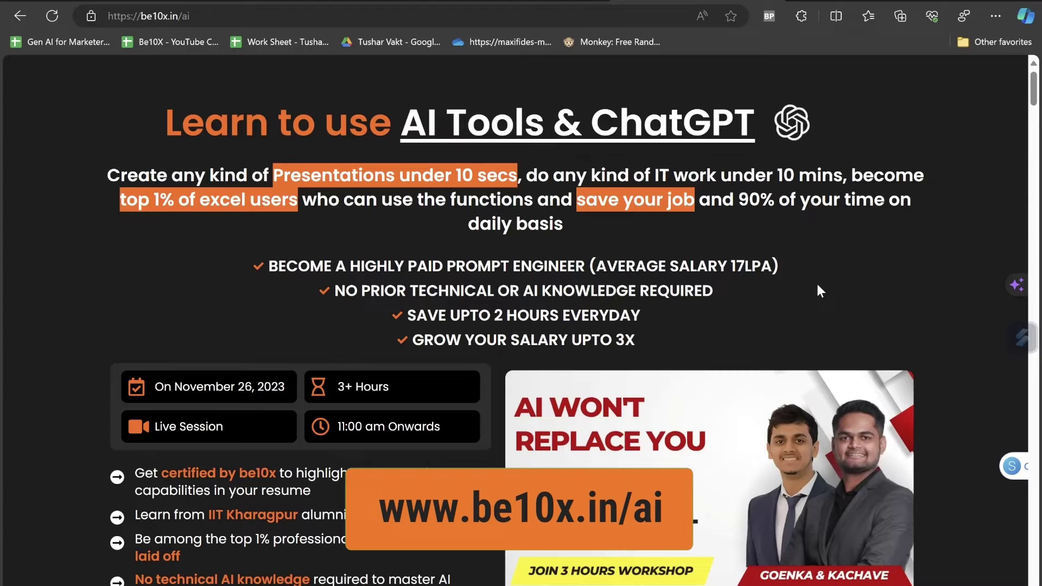
{"action": "scroll", "coordinate": [952, 308], "scroll_direction": "down", "scroll_amount": 5}
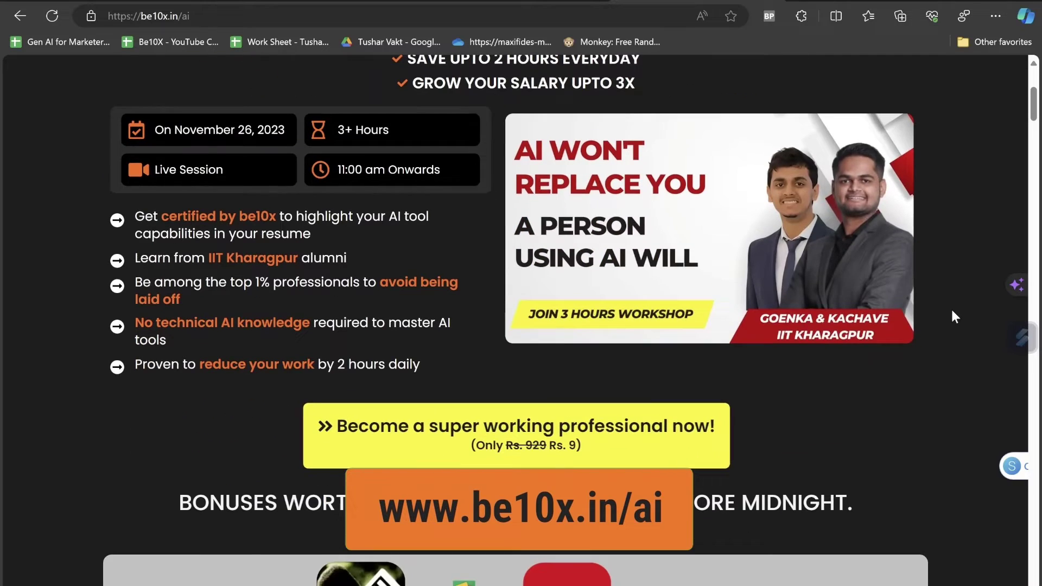
{"action": "scroll", "coordinate": [952, 316], "scroll_direction": "down", "scroll_amount": 5}
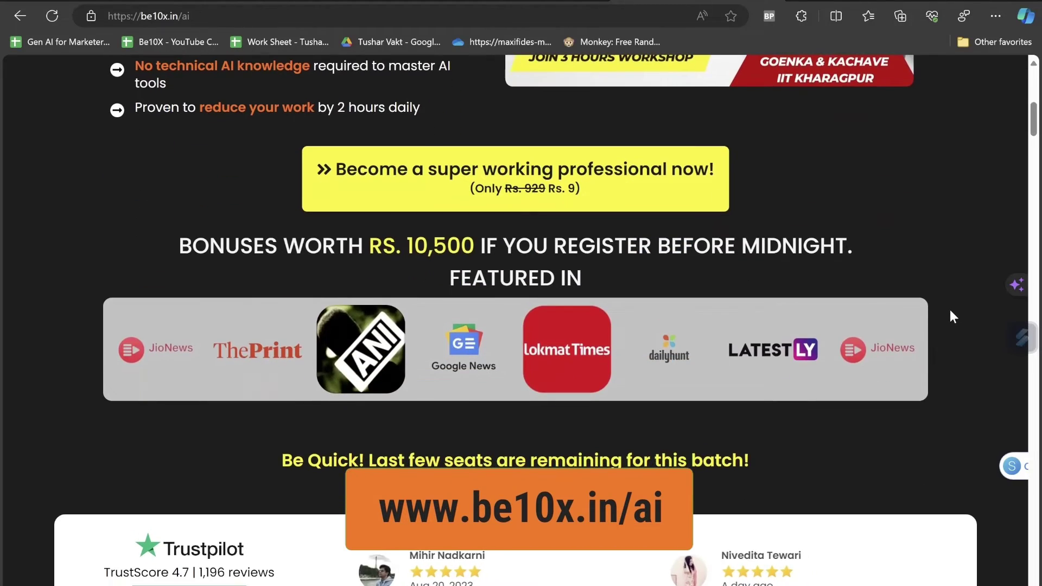
{"action": "scroll", "coordinate": [953, 317], "scroll_direction": "up", "scroll_amount": 5}
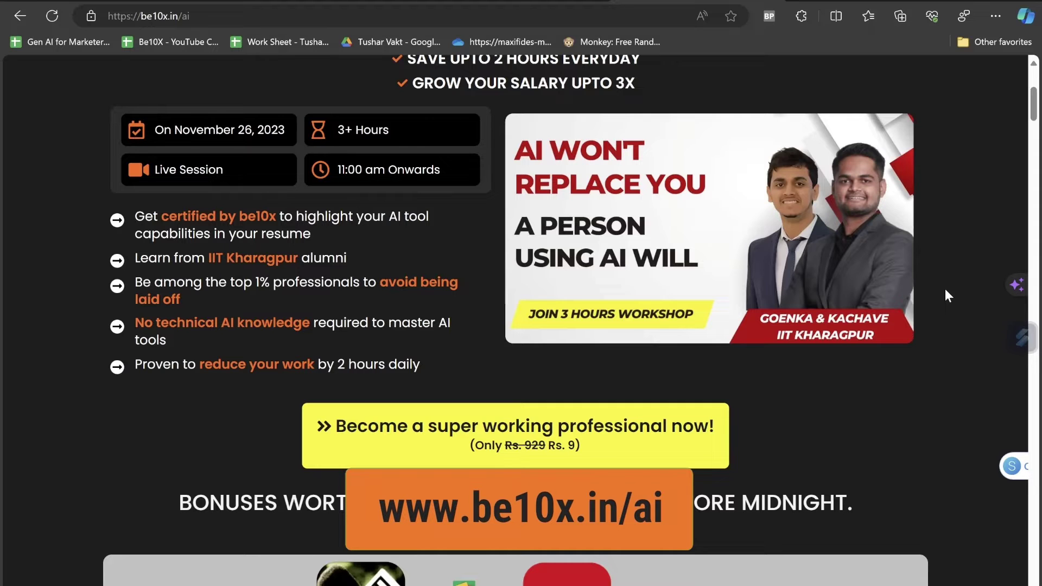
Scroll to the workshop topics and highlight each: LinkedIn, Excel, Presentations, Interview Skills, Reports, Coding.
{"action": "scroll", "coordinate": [932, 298], "scroll_direction": "down", "scroll_amount": 10}
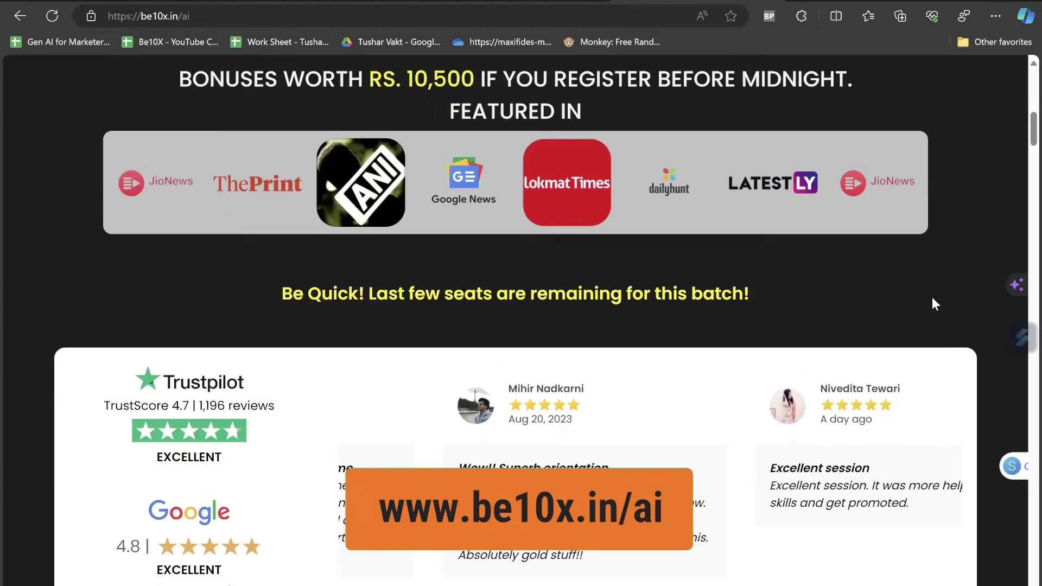
{"action": "scroll", "coordinate": [920, 299], "scroll_direction": "down", "scroll_amount": 7}
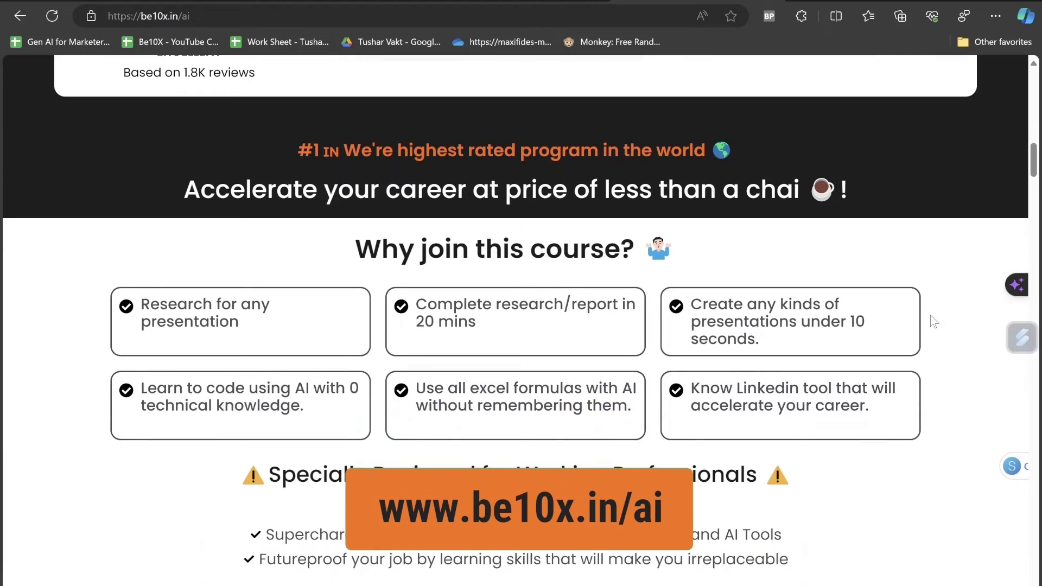
{"action": "scroll", "coordinate": [951, 319], "scroll_direction": "down", "scroll_amount": 16}
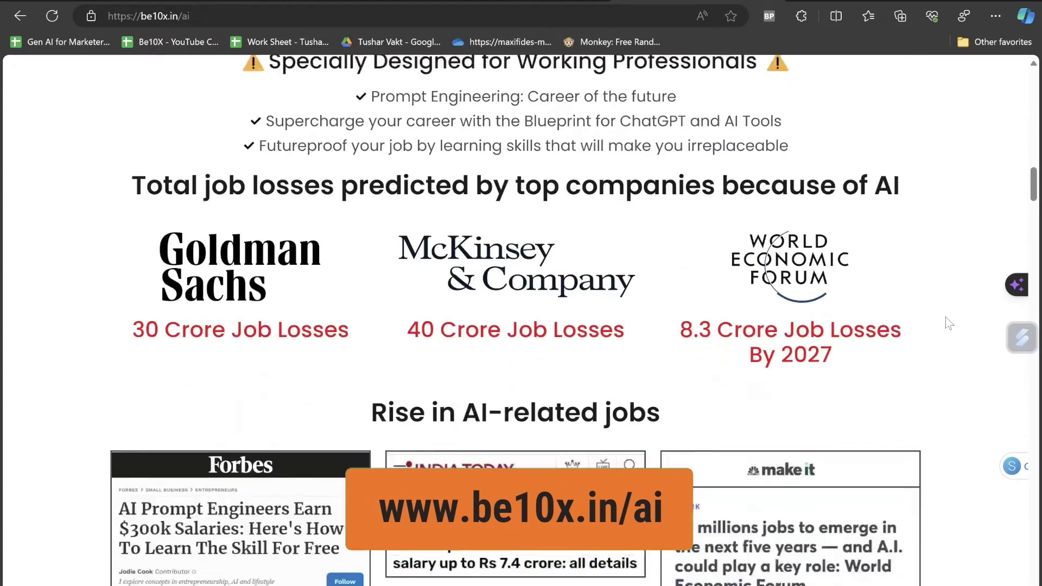
{"action": "scroll", "coordinate": [948, 323], "scroll_direction": "down", "scroll_amount": 11}
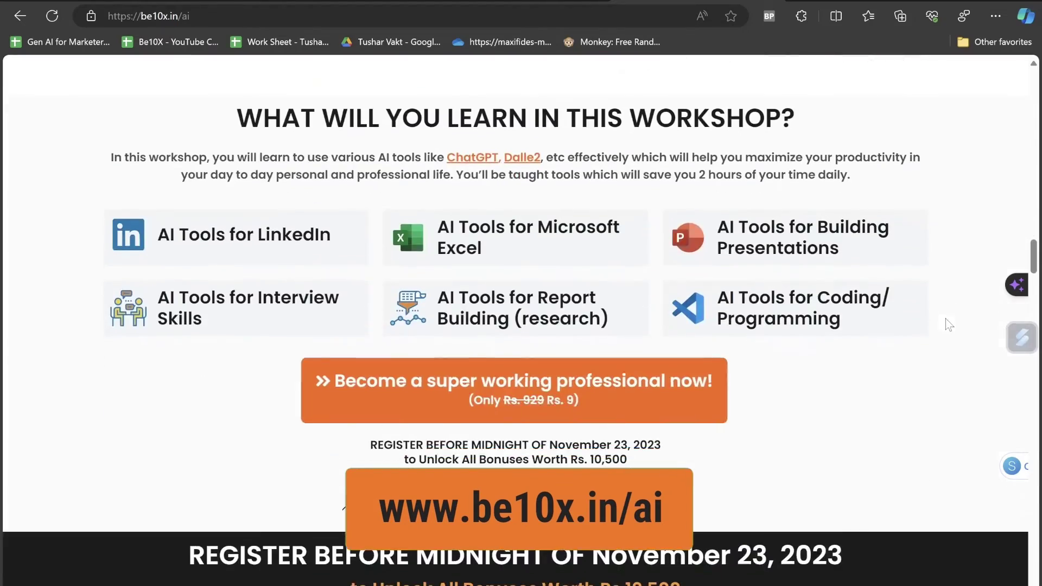
{"action": "left_click_drag", "start_coordinate": [156, 259], "coordinate": [342, 243]}
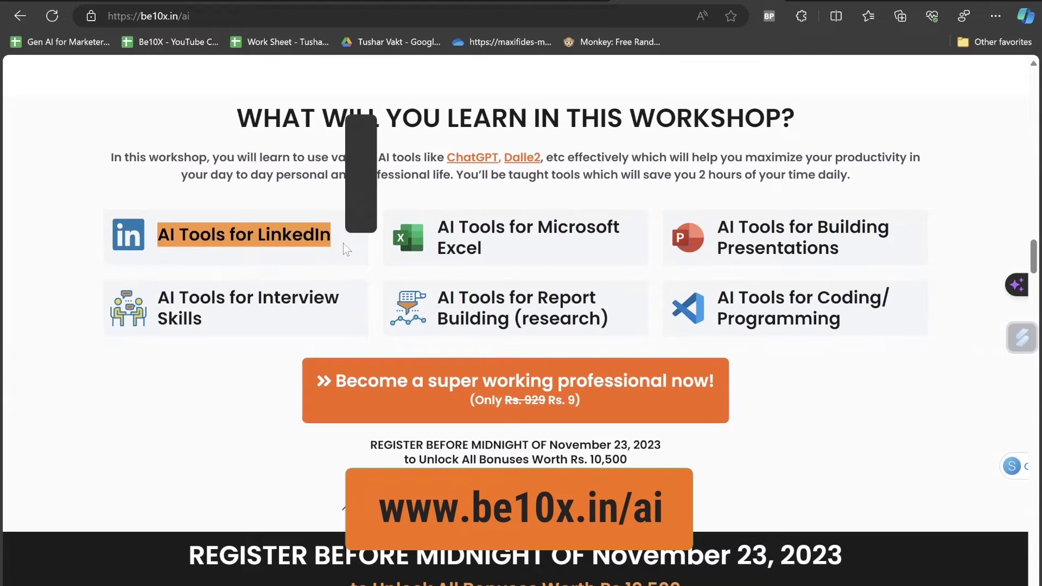
{"action": "left_click_drag", "start_coordinate": [434, 228], "coordinate": [481, 249]}
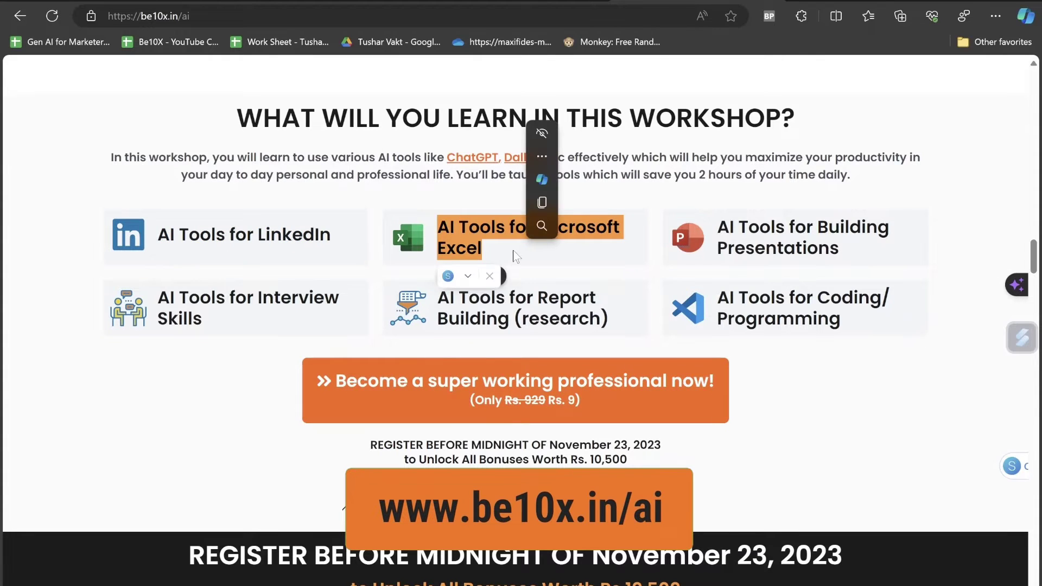
{"action": "left_click", "coordinate": [464, 219]}
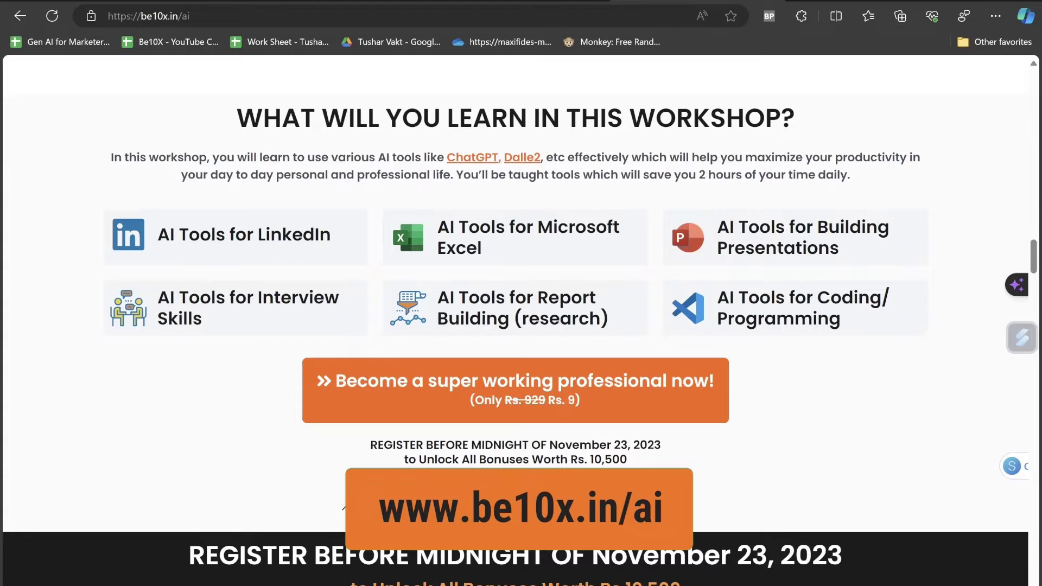
{"action": "left_click_drag", "start_coordinate": [717, 222], "coordinate": [840, 251]}
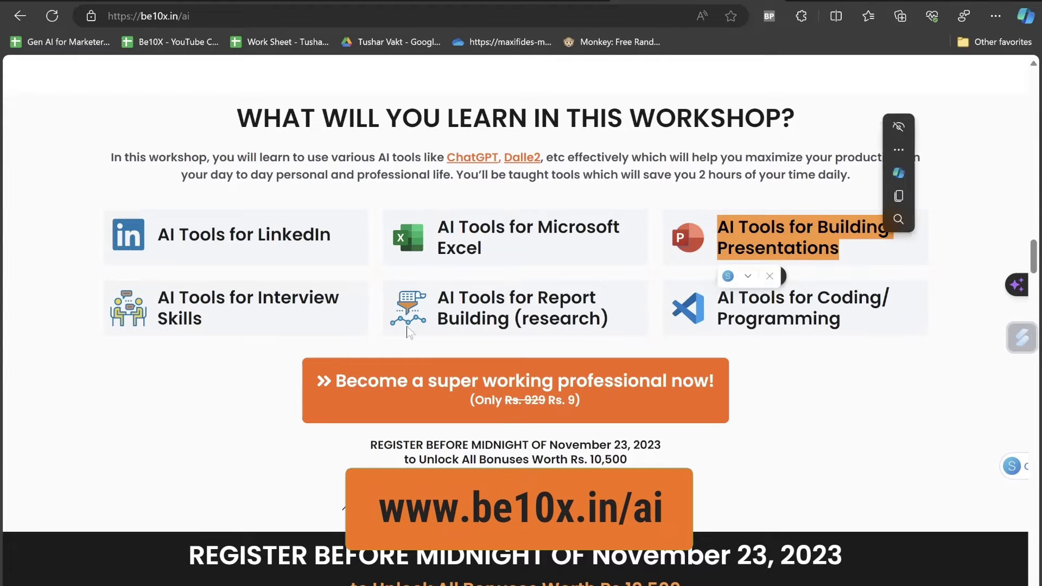
{"action": "left_click_drag", "start_coordinate": [157, 296], "coordinate": [201, 321]}
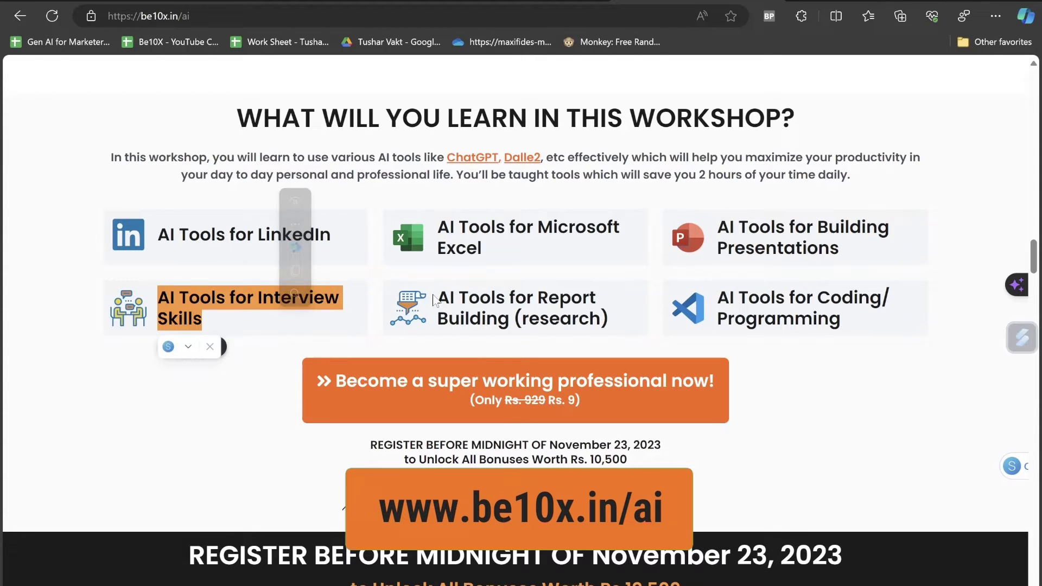
{"action": "left_click_drag", "start_coordinate": [437, 296], "coordinate": [607, 321]}
{"action": "left_click_drag", "start_coordinate": [717, 294], "coordinate": [862, 322]}
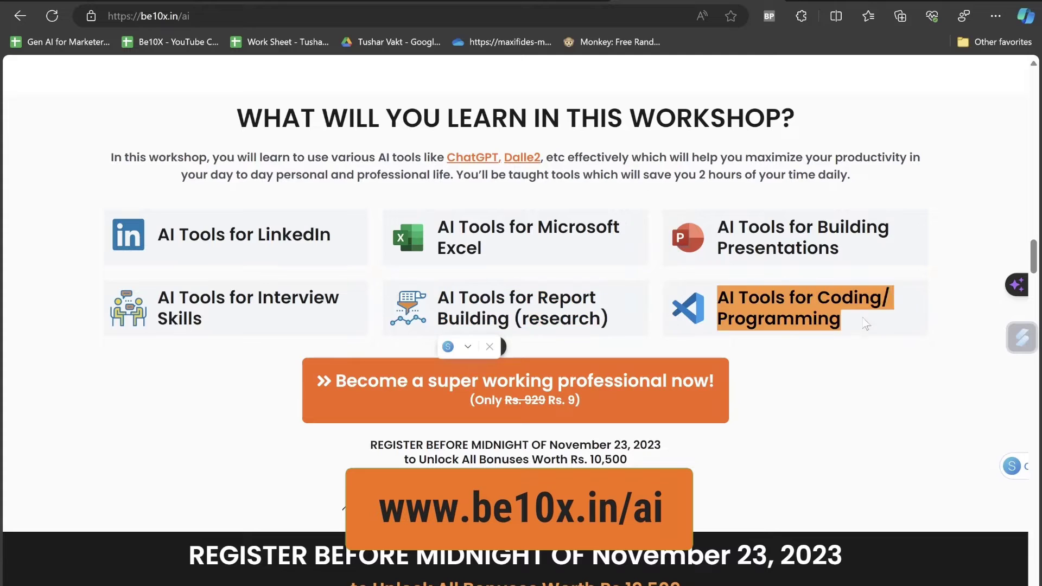
{"action": "left_click", "coordinate": [864, 401]}
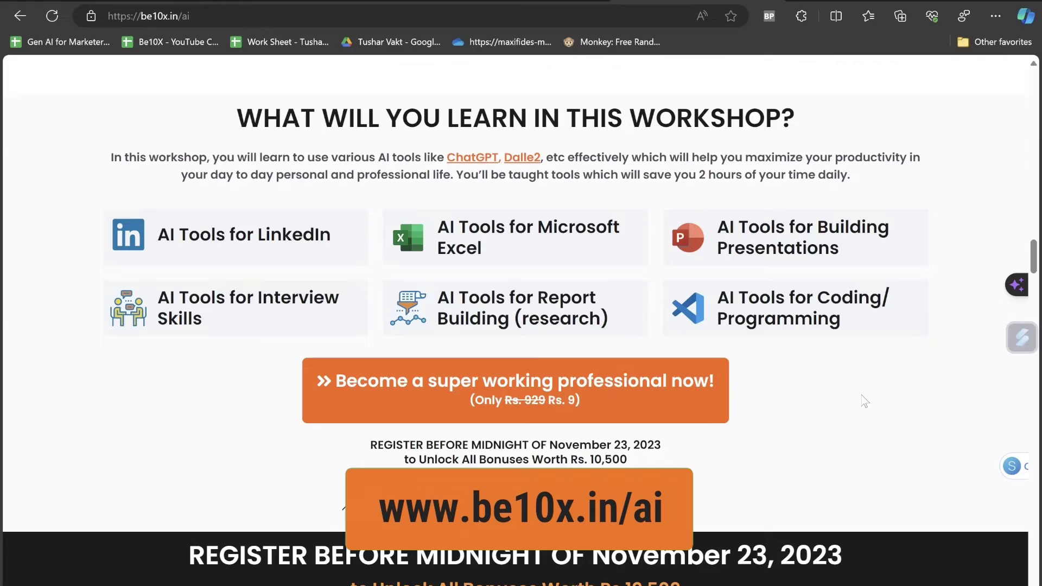
Browse the workshop bonuses, highlighting the PPT templates bonus, and view the certificate section.
{"action": "scroll", "coordinate": [844, 394], "scroll_direction": "up", "scroll_amount": 15}
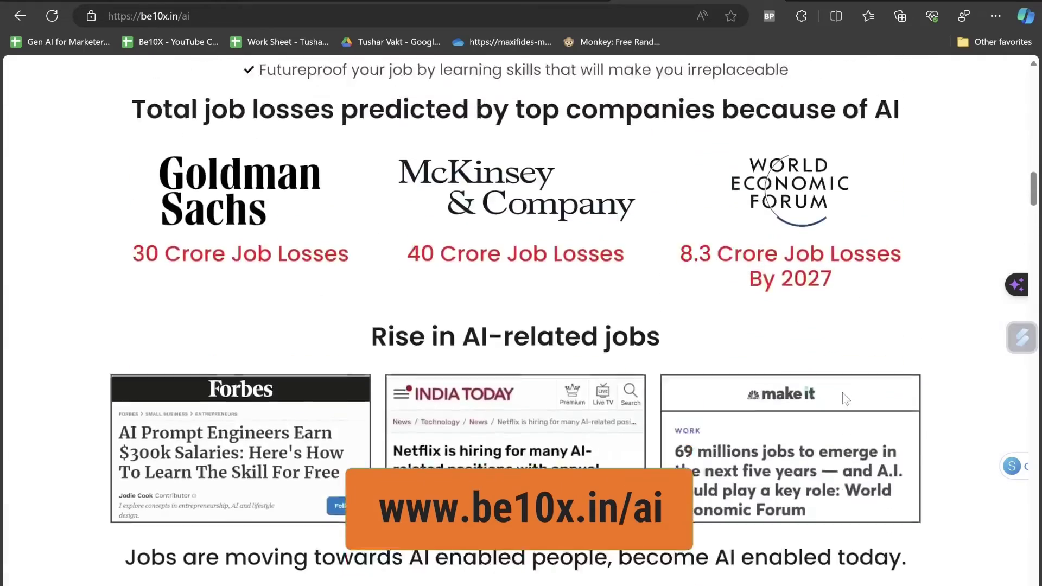
{"action": "scroll", "coordinate": [842, 393], "scroll_direction": "up", "scroll_amount": 15}
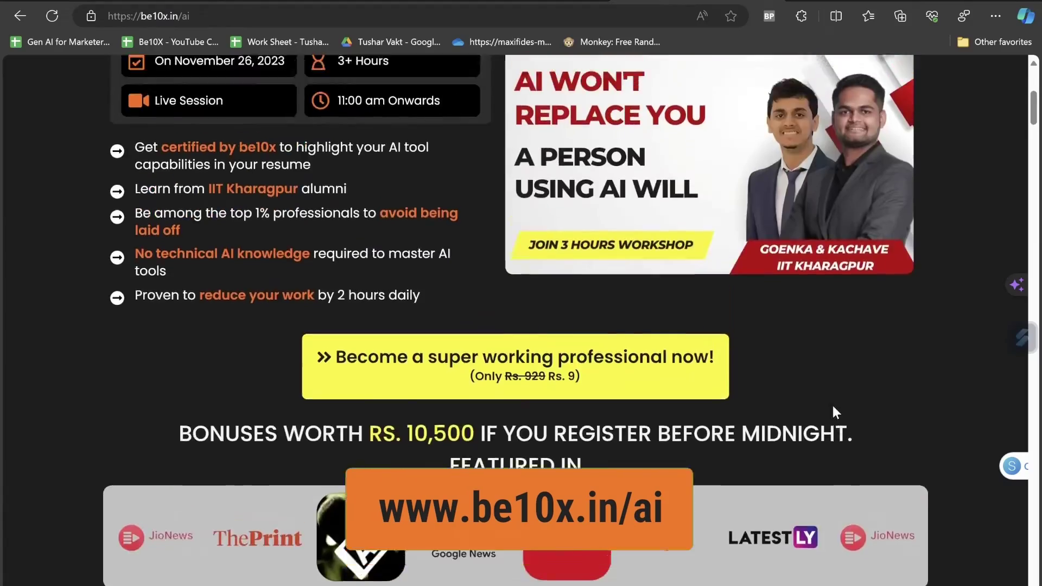
{"action": "scroll", "coordinate": [833, 405], "scroll_direction": "up", "scroll_amount": 7}
{"action": "scroll", "coordinate": [848, 405], "scroll_direction": "down", "scroll_amount": 10}
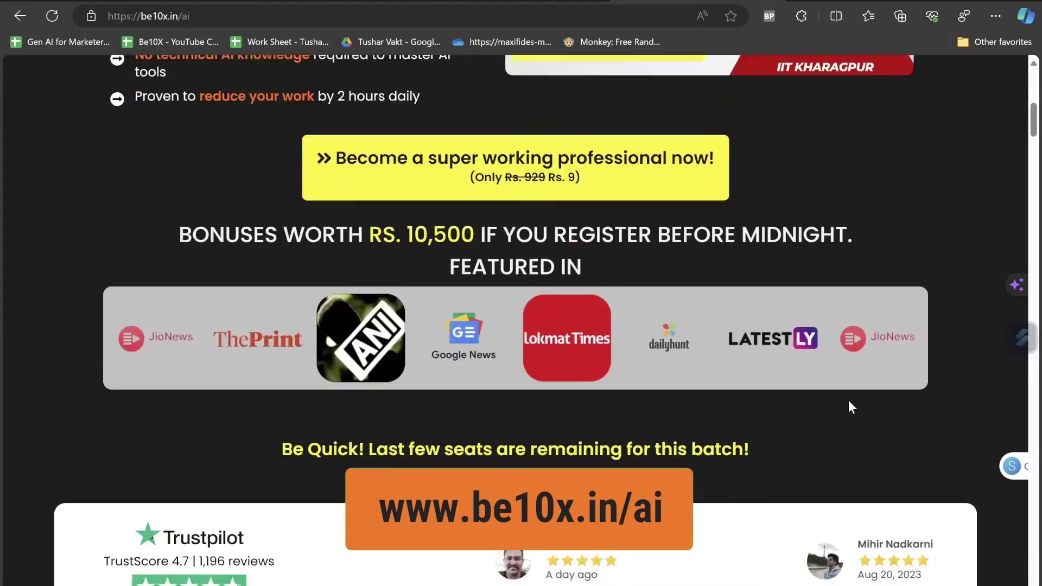
{"action": "scroll", "coordinate": [849, 402], "scroll_direction": "down", "scroll_amount": 15}
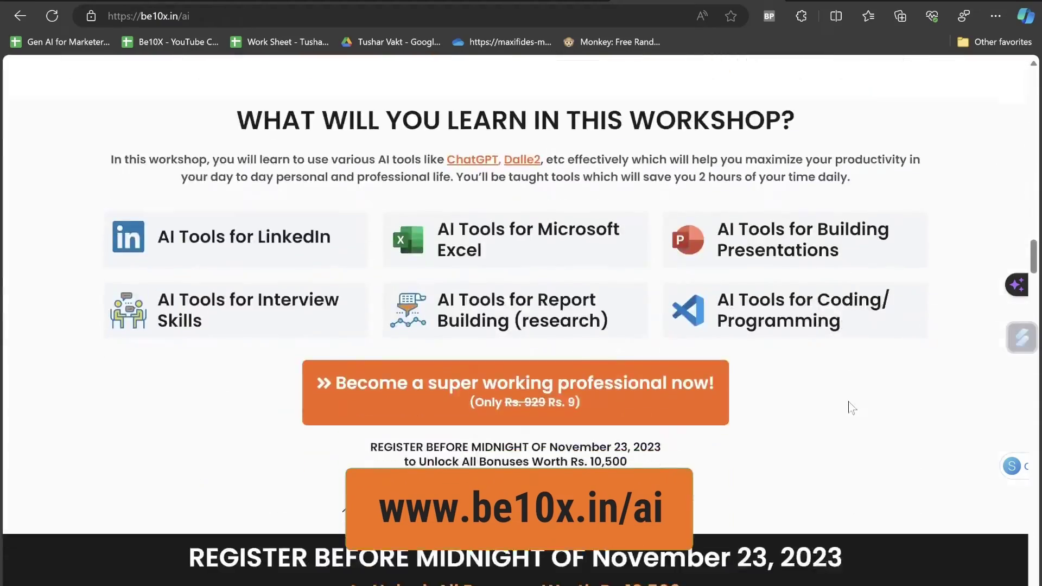
{"action": "scroll", "coordinate": [850, 407], "scroll_direction": "down", "scroll_amount": 13}
{"action": "scroll", "coordinate": [847, 404], "scroll_direction": "up", "scroll_amount": 5}
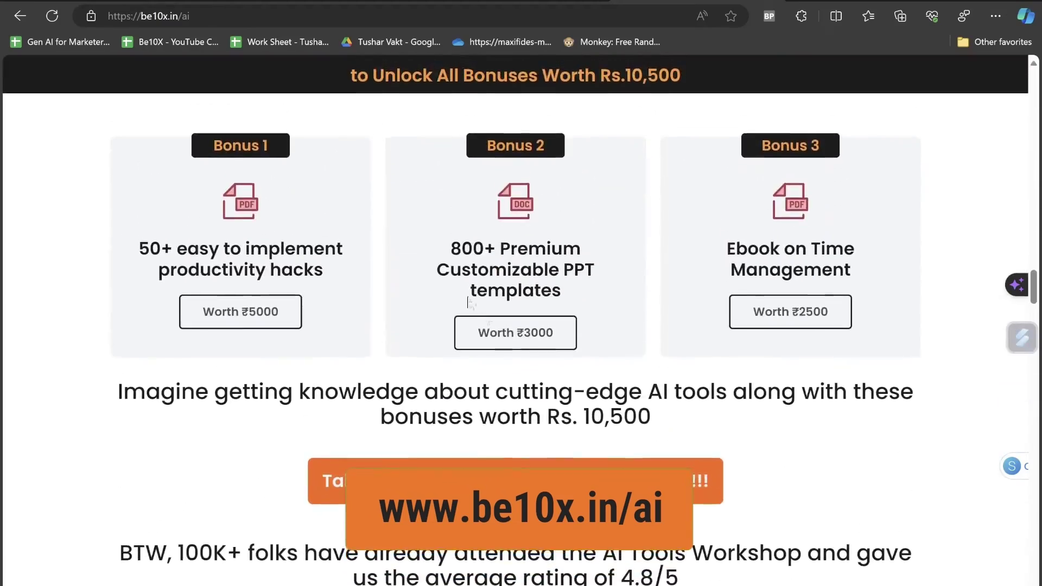
{"action": "left_click_drag", "start_coordinate": [451, 241], "coordinate": [610, 293]}
{"action": "left_click", "coordinate": [815, 418]}
{"action": "scroll", "coordinate": [819, 416], "scroll_direction": "down", "scroll_amount": 1}
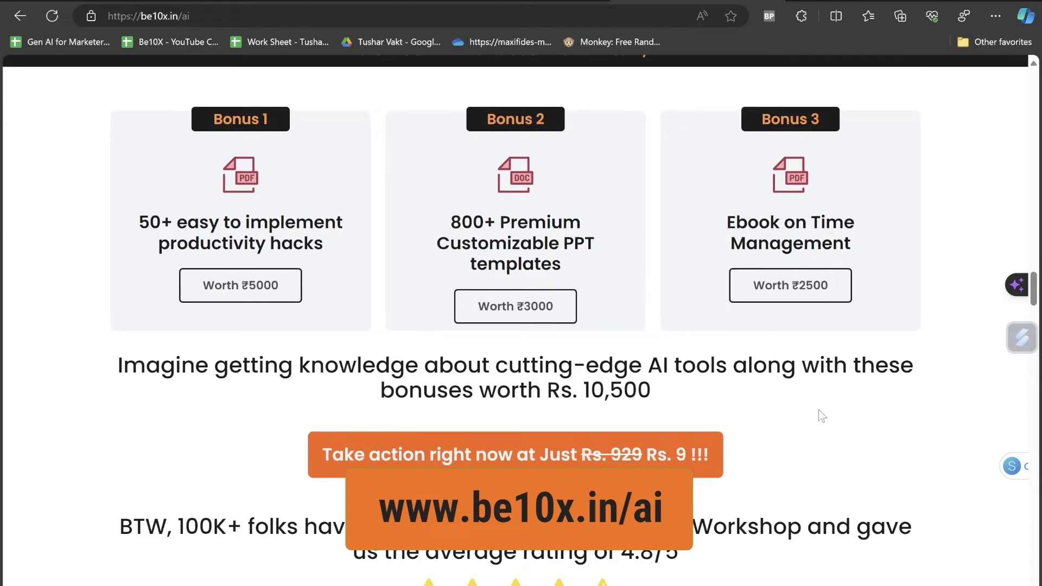
{"action": "scroll", "coordinate": [821, 415], "scroll_direction": "down", "scroll_amount": 15}
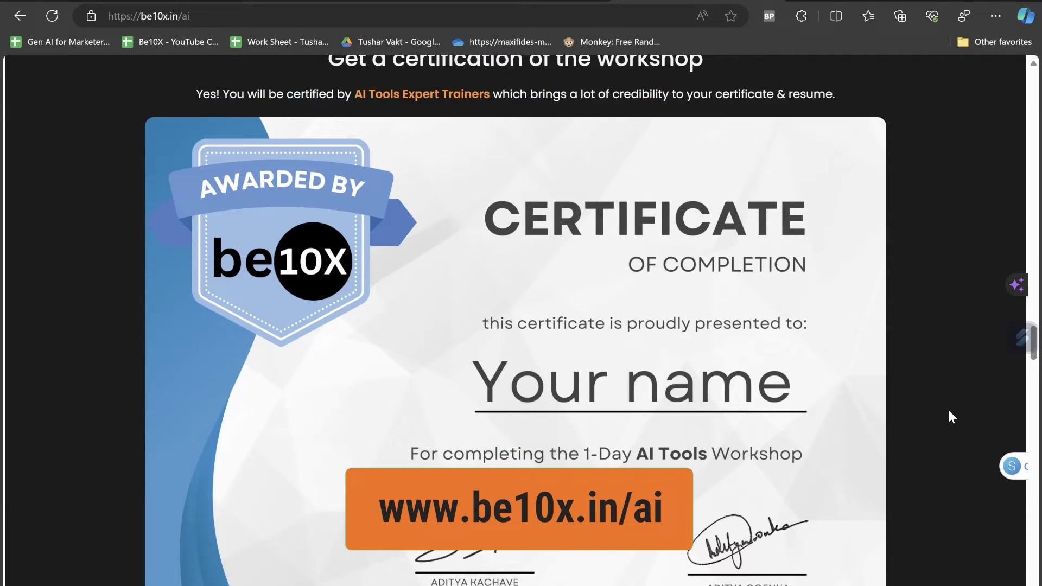
{"action": "scroll", "coordinate": [948, 409], "scroll_direction": "up", "scroll_amount": 15}
{"action": "scroll", "coordinate": [951, 411], "scroll_direction": "up", "scroll_amount": 10}
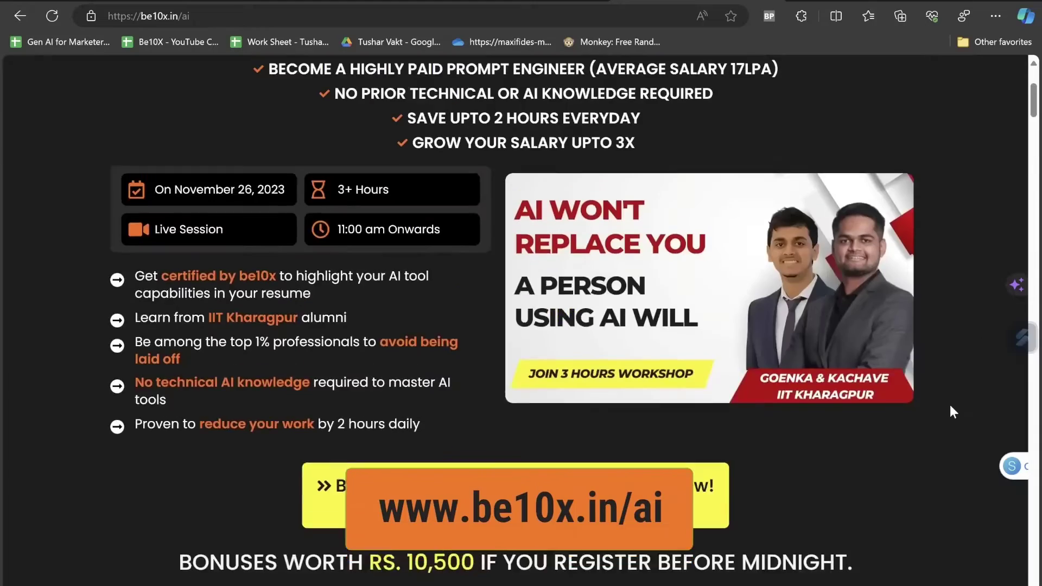
{"action": "scroll", "coordinate": [950, 405], "scroll_direction": "down", "scroll_amount": 3}
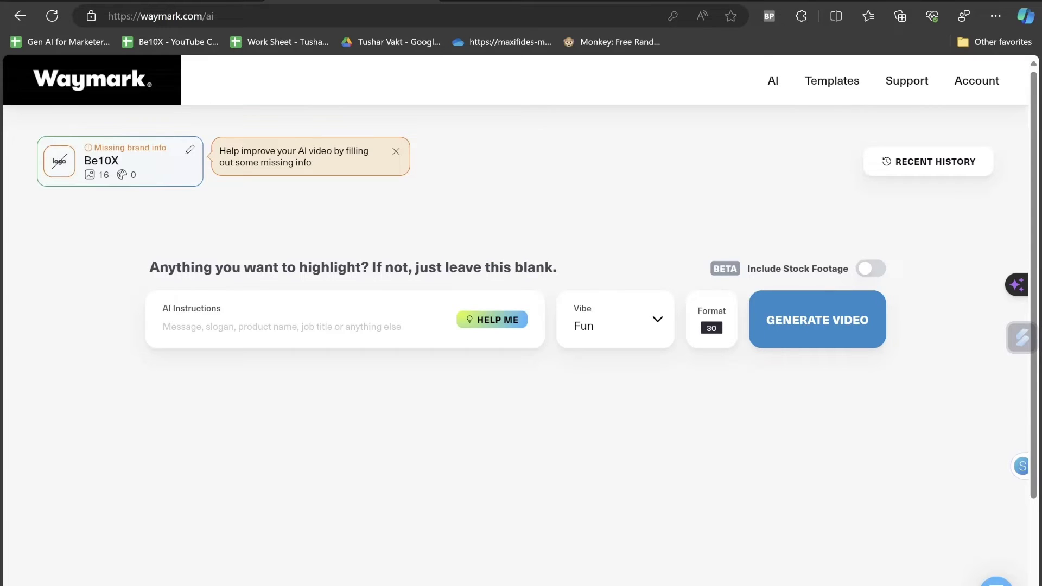
Highlight the 'what to highlight' question, then turn on Include Stock Footage.
{"action": "left_click_drag", "start_coordinate": [150, 267], "coordinate": [572, 259]}
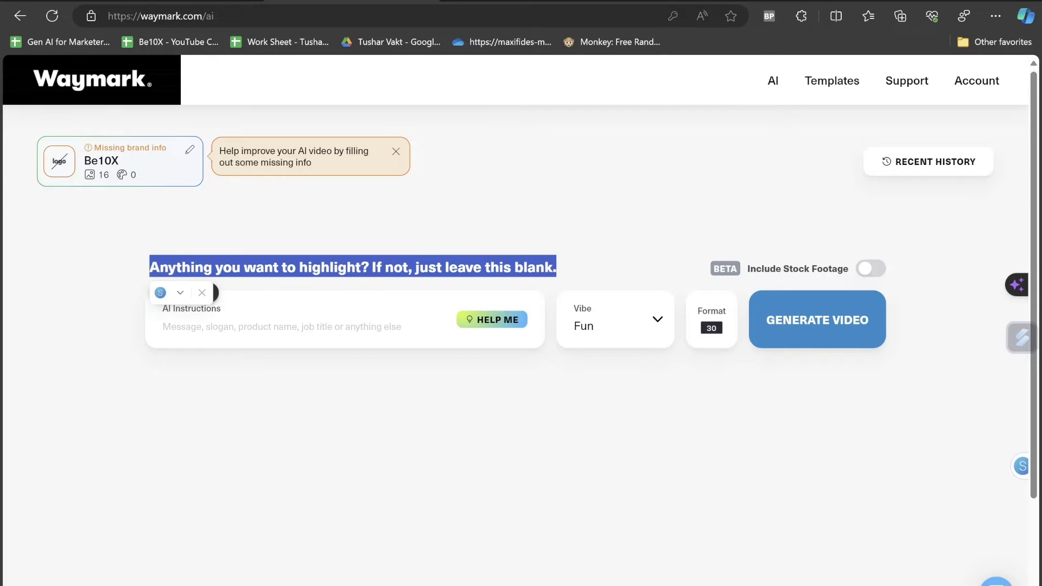
{"action": "left_click", "coordinate": [482, 225]}
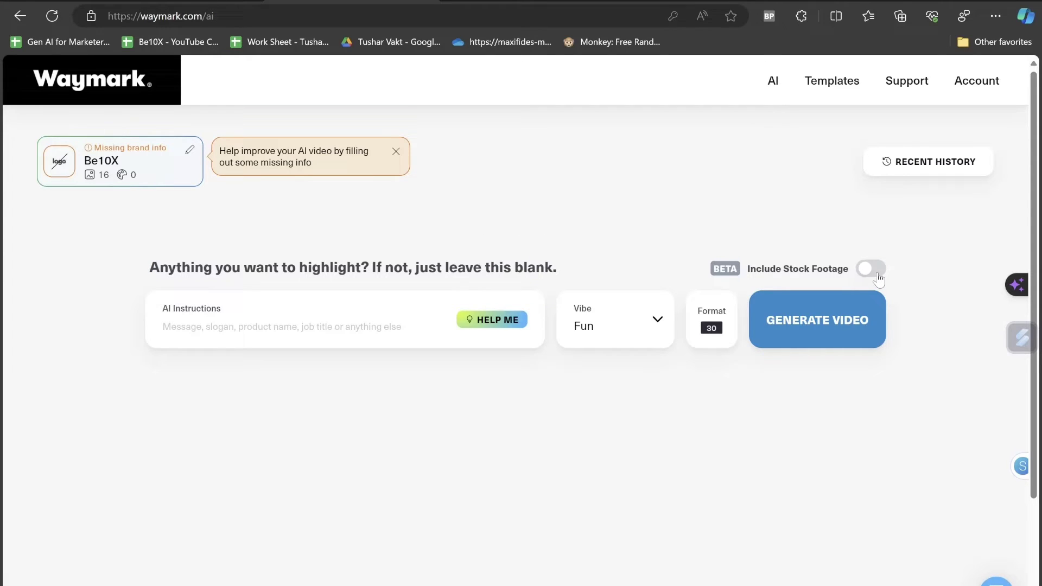
{"action": "left_click", "coordinate": [877, 278]}
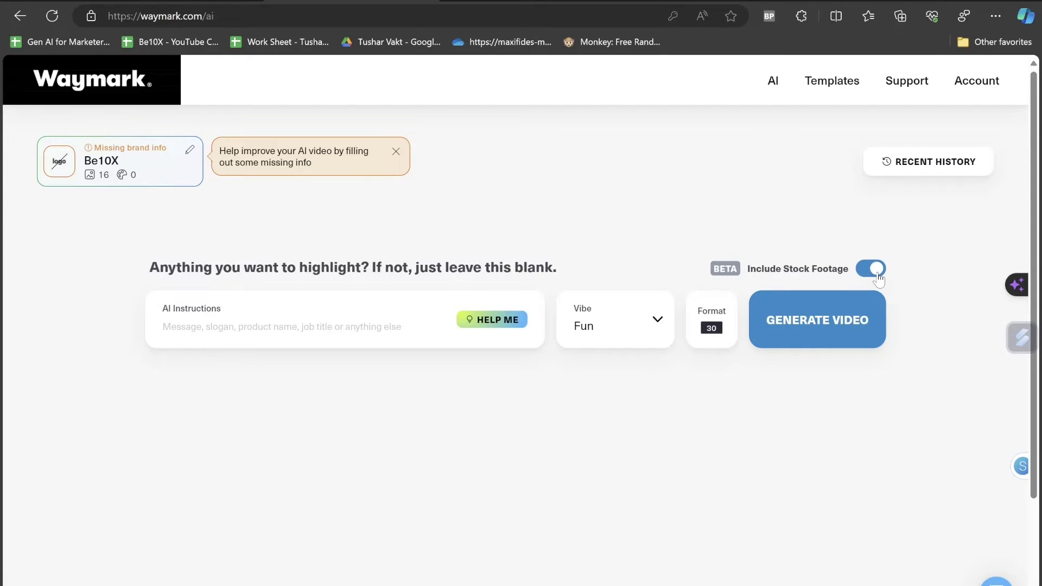
Try the Professional vibe and format options, return to Fun, and generate the 30-second commercial.
{"action": "left_click", "coordinate": [717, 326]}
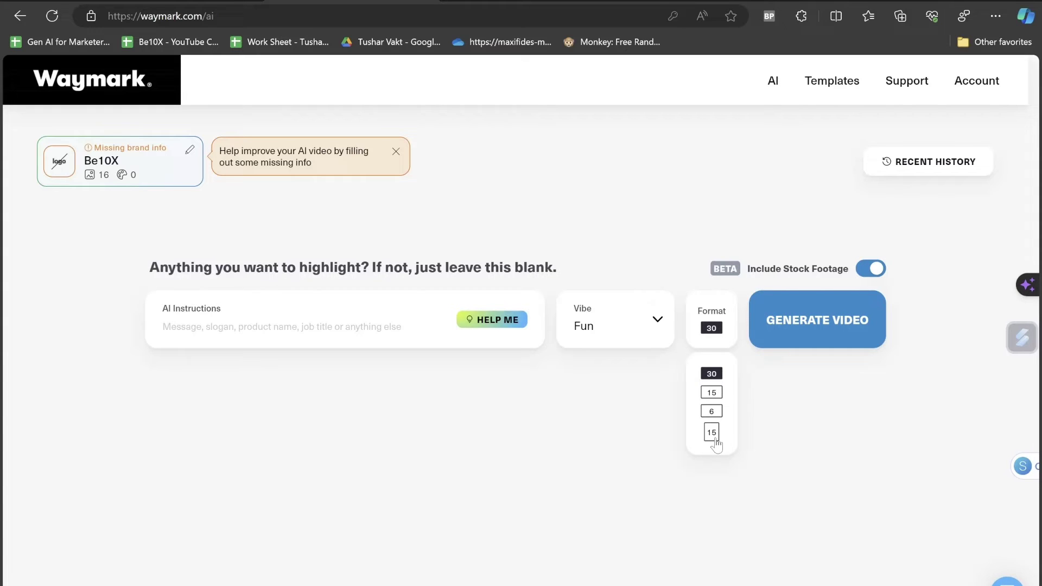
{"action": "left_click", "coordinate": [709, 339]}
{"action": "left_click", "coordinate": [591, 329]}
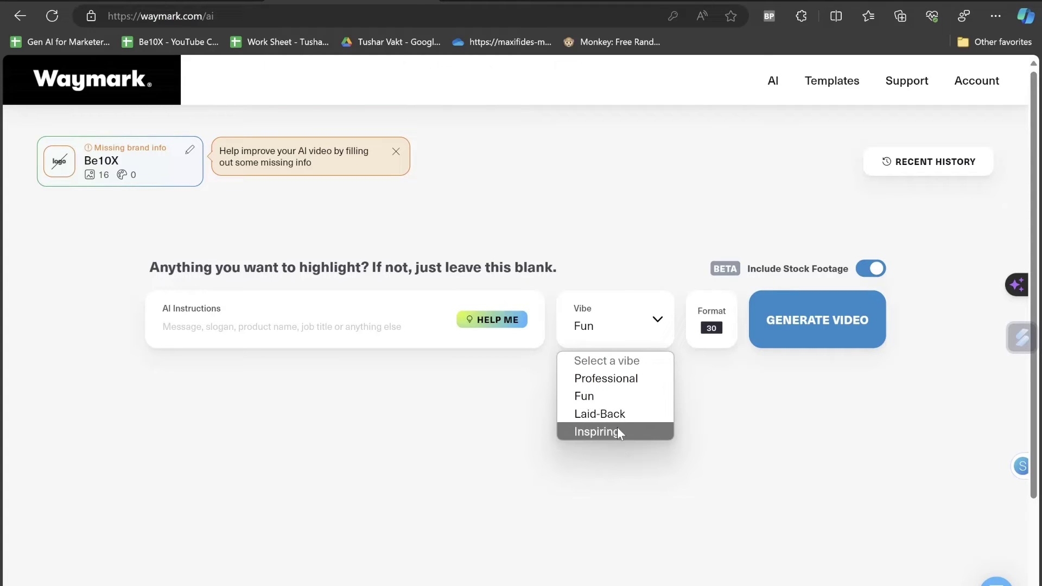
{"action": "left_click", "coordinate": [623, 380]}
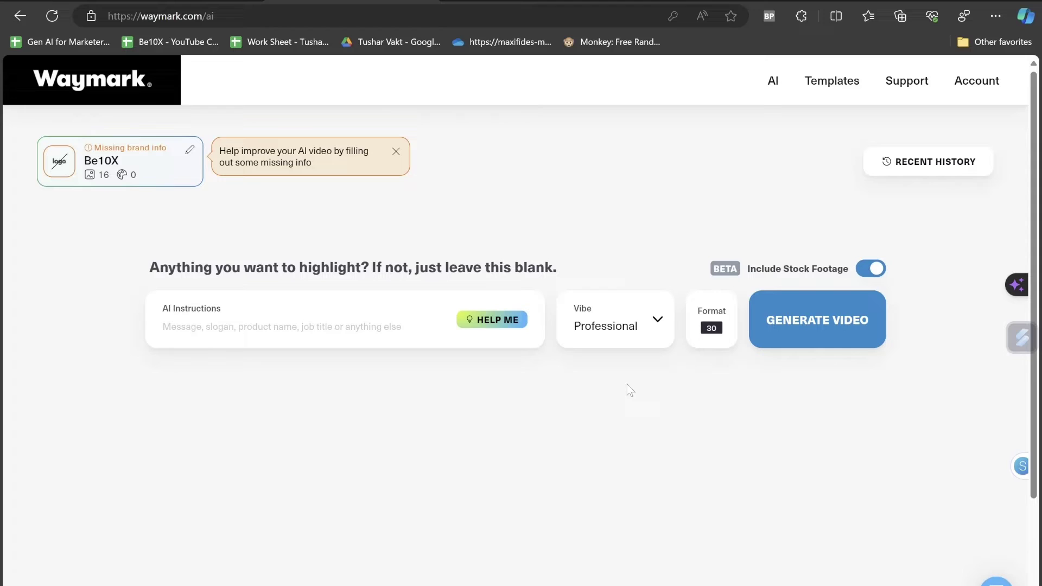
{"action": "left_click", "coordinate": [613, 336]}
{"action": "left_click", "coordinate": [591, 396]}
{"action": "left_click", "coordinate": [711, 325]}
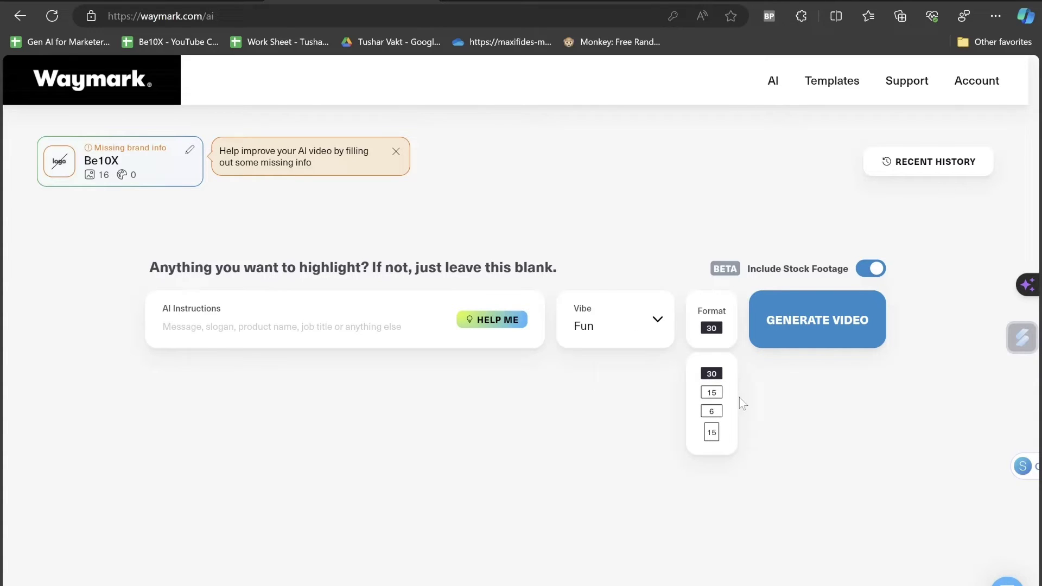
{"action": "left_click", "coordinate": [711, 432]}
{"action": "left_click", "coordinate": [789, 332]}
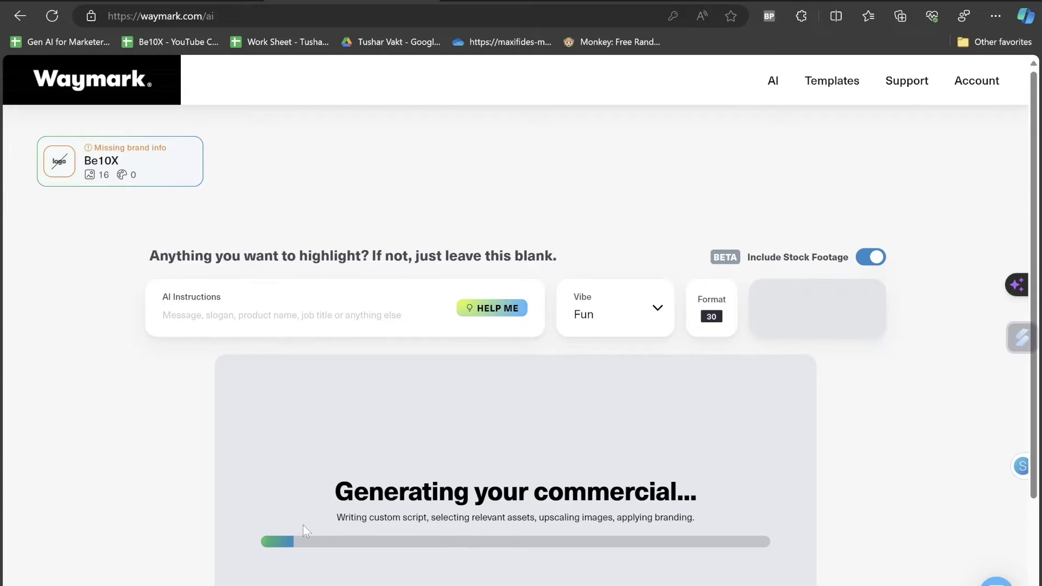
Play the finished Fun-vibe Be10X commercial full screen through to its 0:30 end.
{"action": "left_click_drag", "start_coordinate": [337, 517], "coordinate": [695, 517]}
{"action": "left_click", "coordinate": [912, 468]}
{"action": "scroll", "coordinate": [912, 468], "scroll_direction": "down", "scroll_amount": 3}
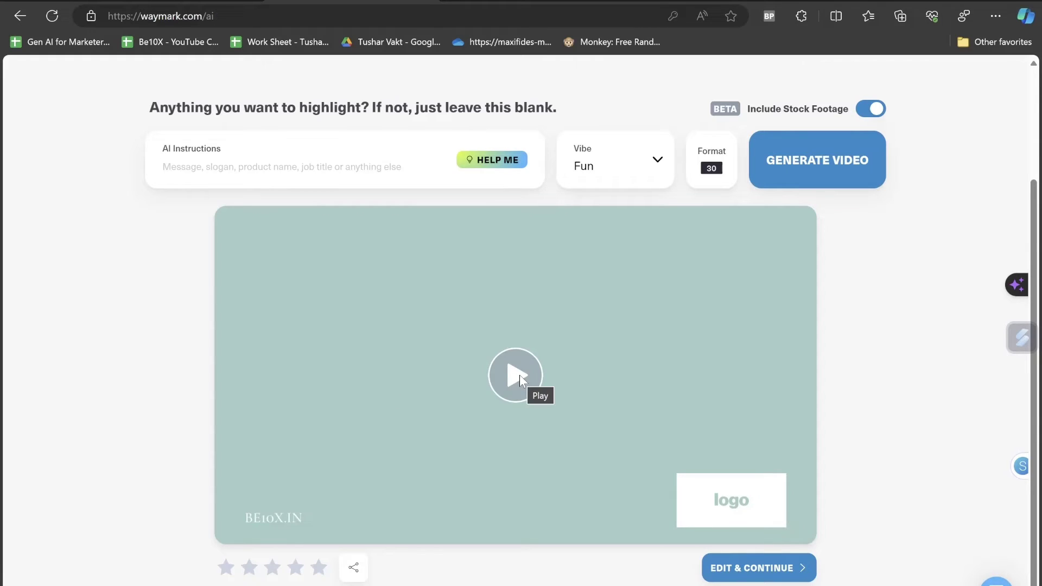
{"action": "left_click", "coordinate": [519, 374]}
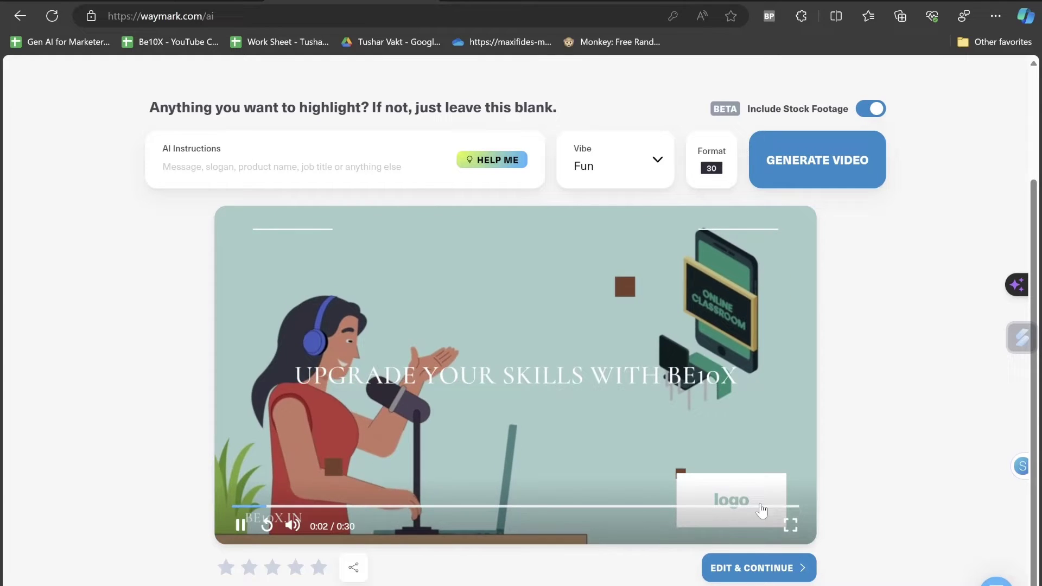
{"action": "left_click", "coordinate": [790, 524]}
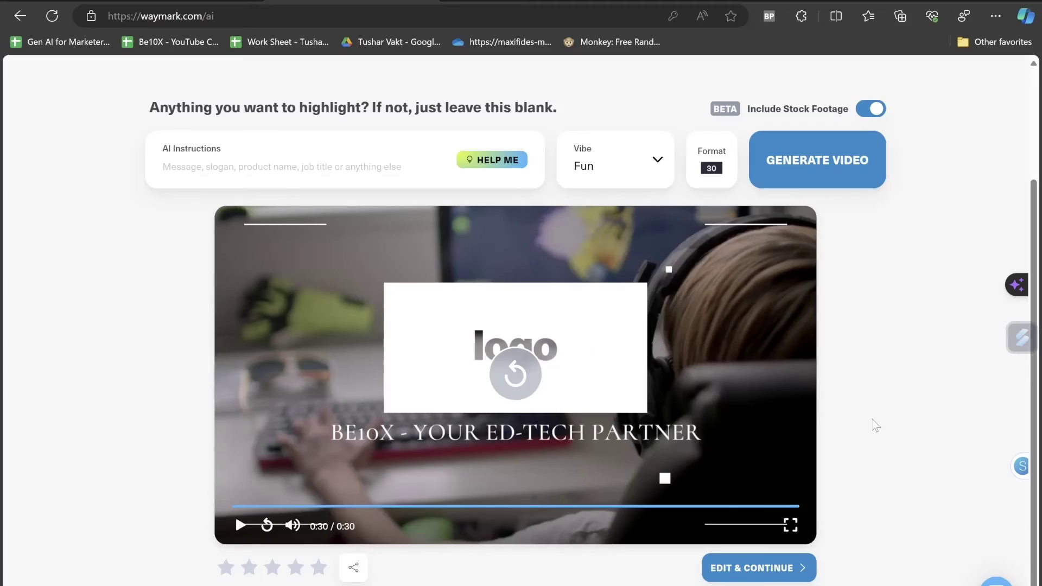
{"action": "scroll", "coordinate": [921, 444], "scroll_direction": "down", "scroll_amount": 1}
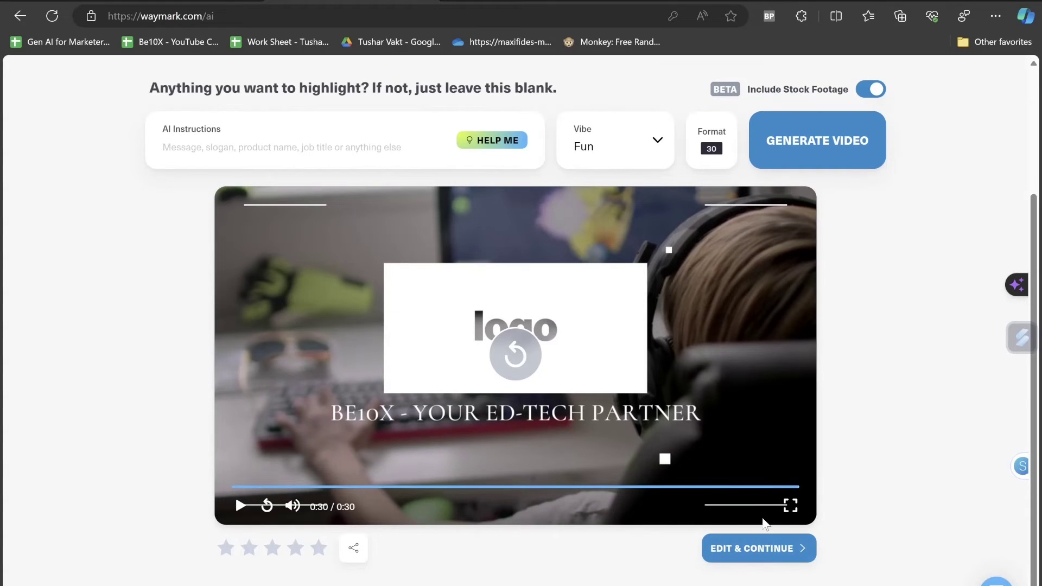
Keep the Inspiring vibe, choose the vertical 15-second format, and generate the commercial.
{"action": "left_click", "coordinate": [621, 139]}
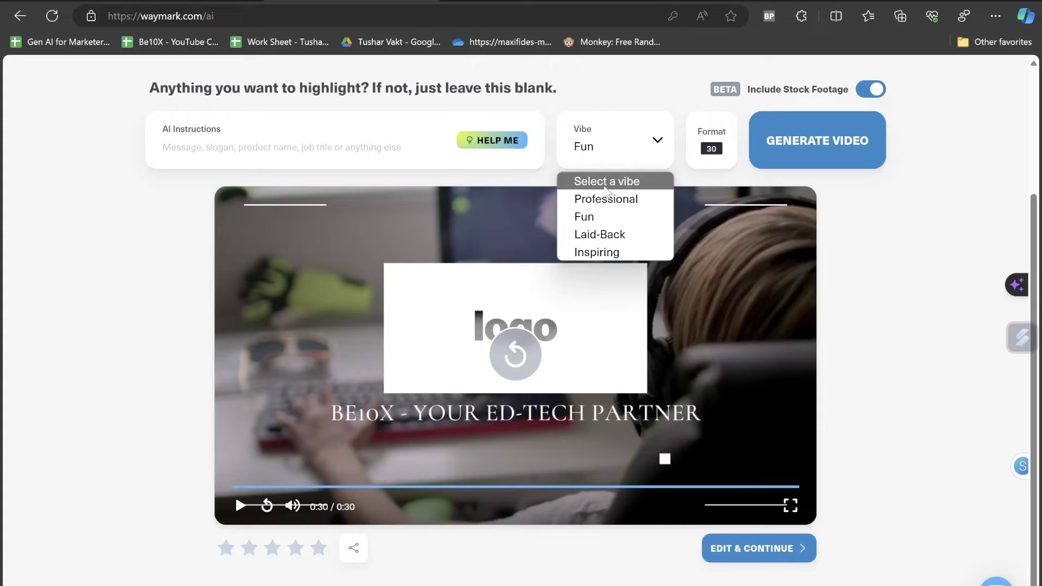
{"action": "left_click", "coordinate": [611, 253]}
{"action": "left_click", "coordinate": [717, 152]}
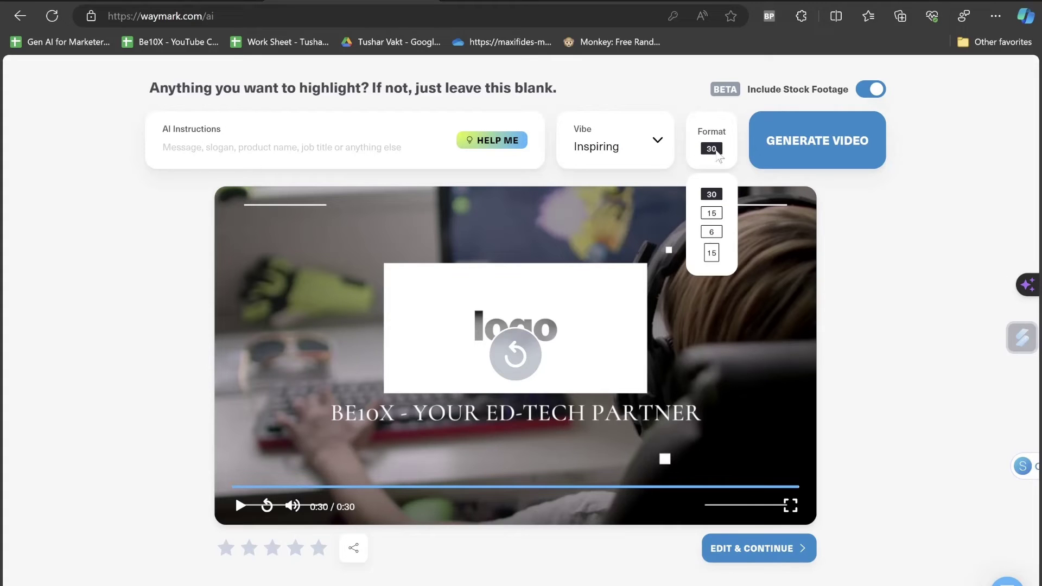
{"action": "left_click", "coordinate": [712, 253]}
{"action": "left_click", "coordinate": [791, 154]}
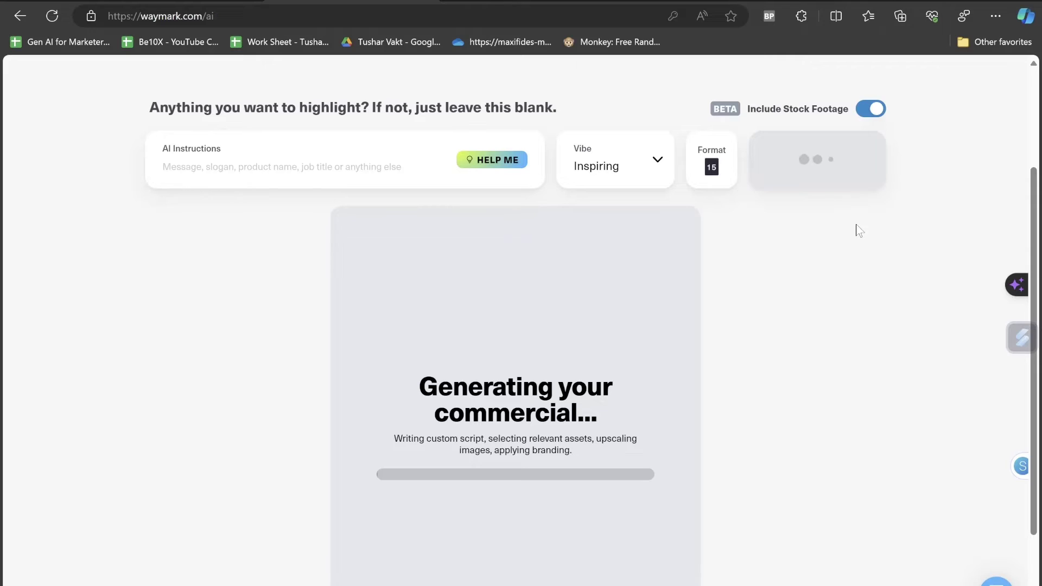
Play the vertical 15-second commercial full screen until it ends on 'BE10X.IN'.
{"action": "scroll", "coordinate": [859, 238], "scroll_direction": "down", "scroll_amount": 2}
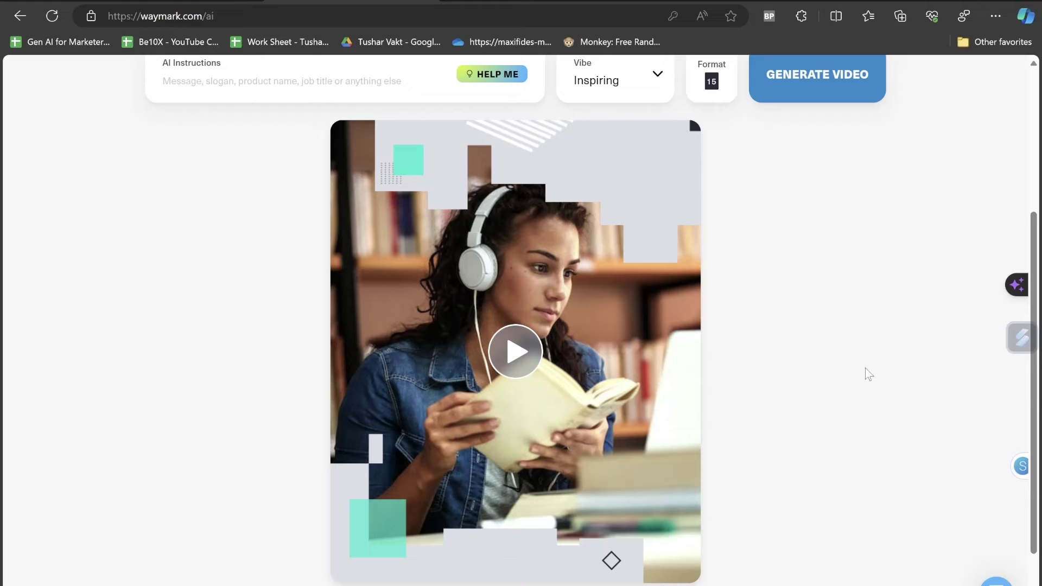
{"action": "scroll", "coordinate": [866, 366], "scroll_direction": "down", "scroll_amount": 2}
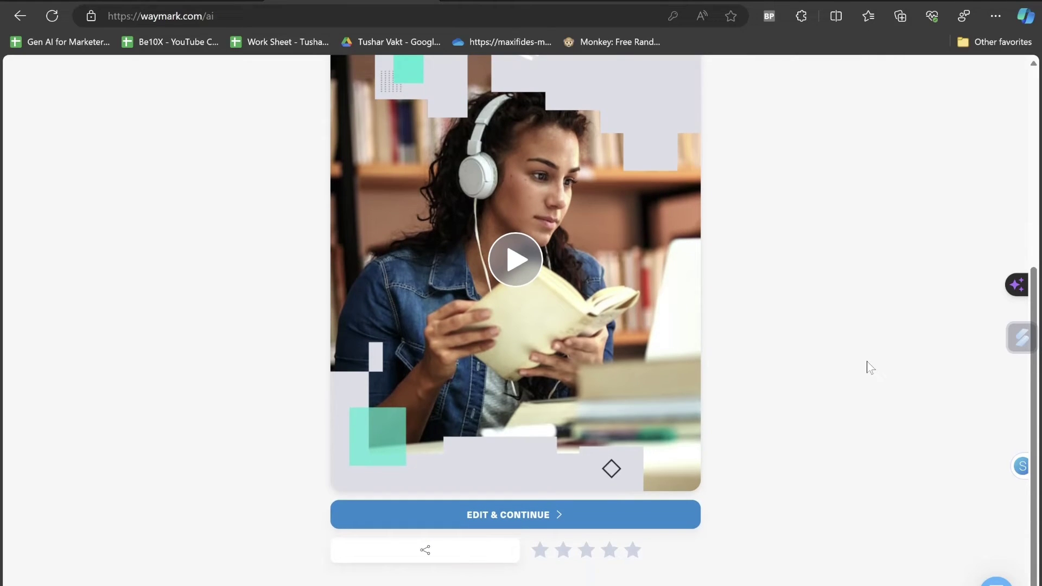
{"action": "left_click", "coordinate": [515, 260]}
{"action": "left_click", "coordinate": [678, 479]}
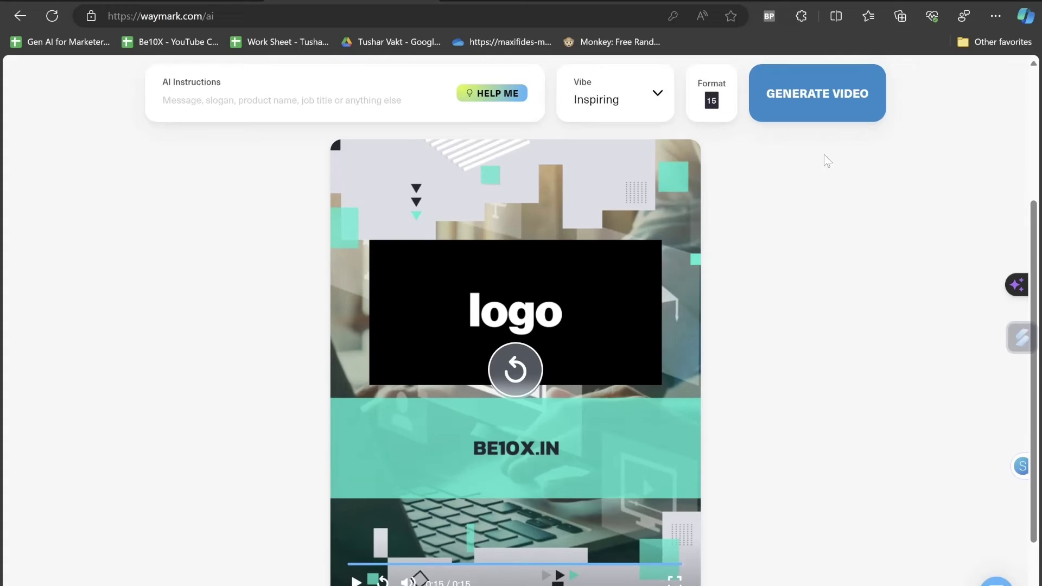
Generate a Professional, 30-second Be10X commercial with AI instruction 'Add Logo' and play it.
{"action": "left_click", "coordinate": [620, 165]}
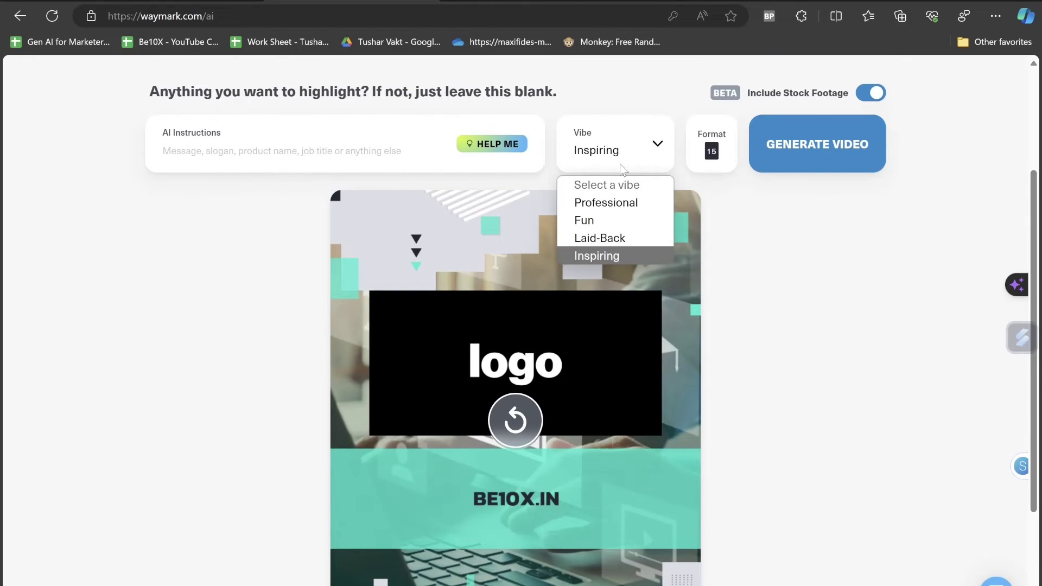
{"action": "left_click", "coordinate": [607, 201]}
{"action": "left_click", "coordinate": [709, 154]}
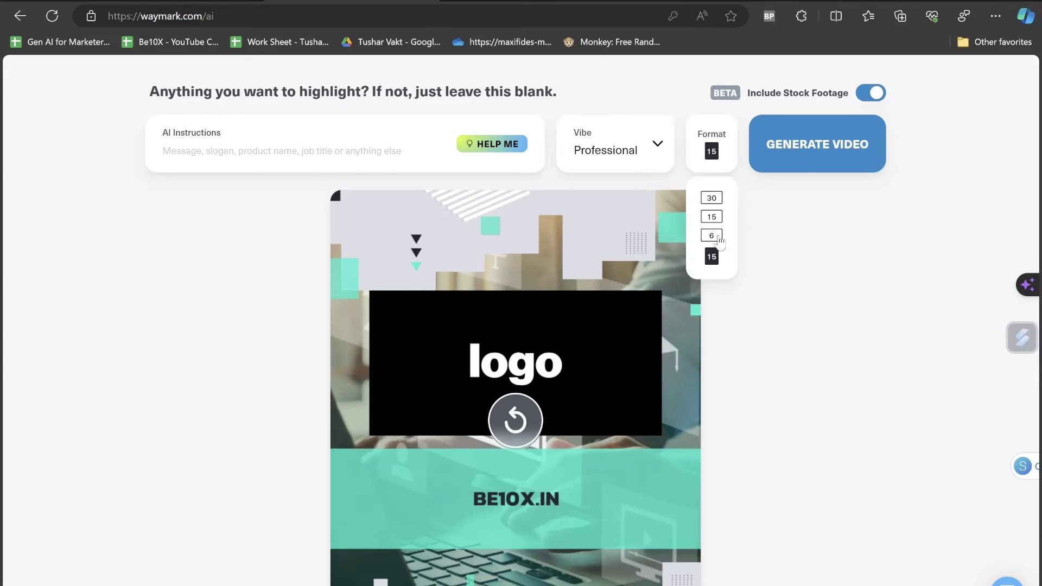
{"action": "left_click", "coordinate": [711, 200]}
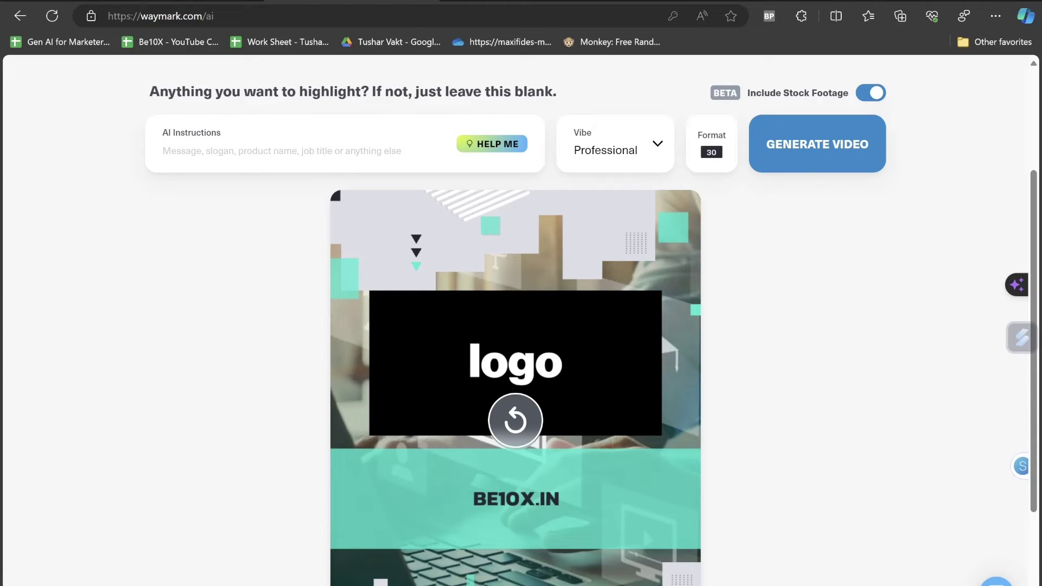
{"action": "type", "text": "Add Lo"}
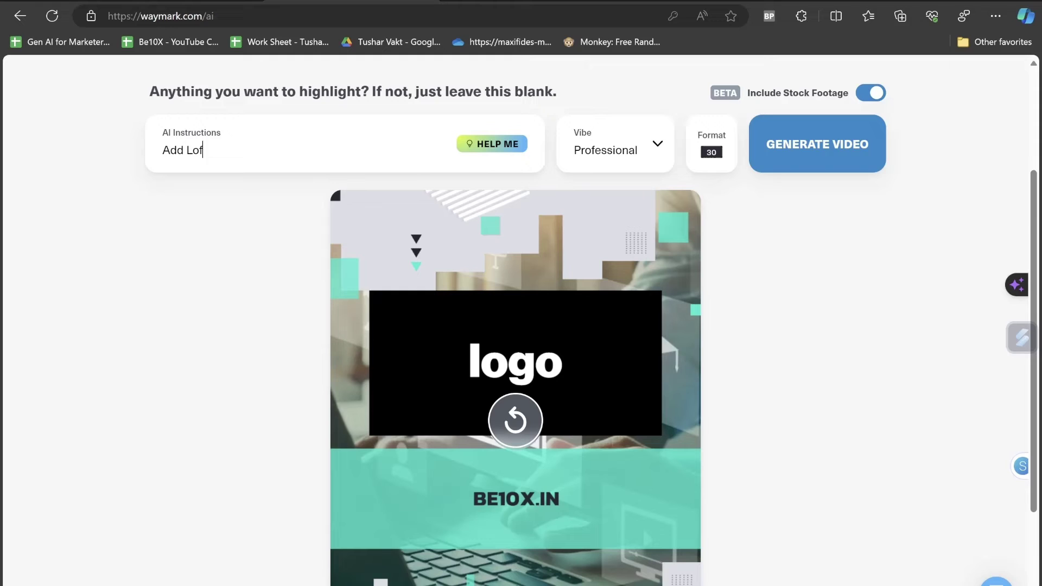
{"action": "type", "text": "go"}
{"action": "left_click", "coordinate": [817, 143]}
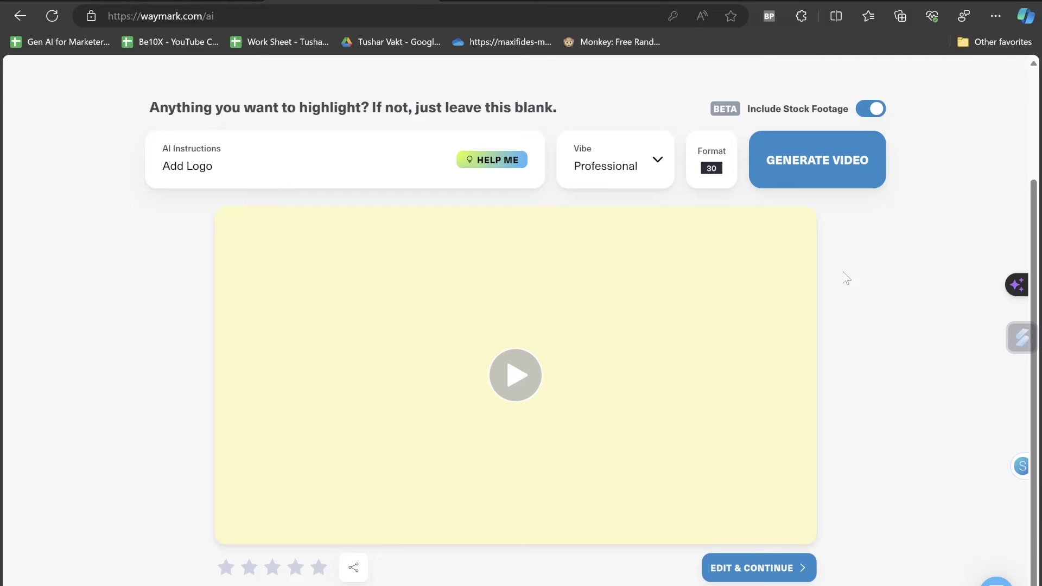
{"action": "left_click", "coordinate": [513, 374]}
Play the new Be10X commercial in full screen.
{"action": "left_click", "coordinate": [790, 534]}
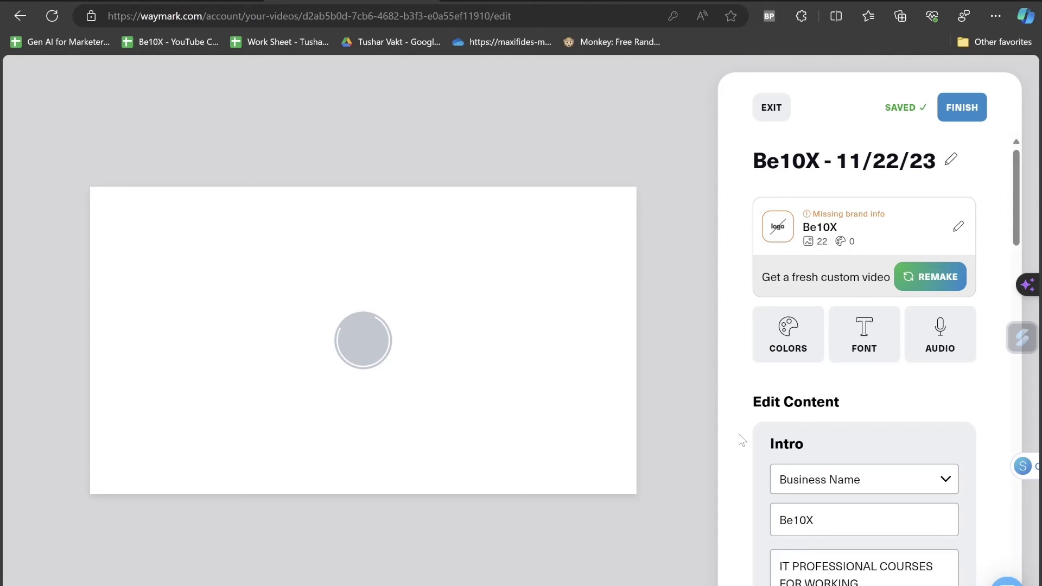
{"action": "scroll", "coordinate": [840, 421], "scroll_direction": "down", "scroll_amount": 7}
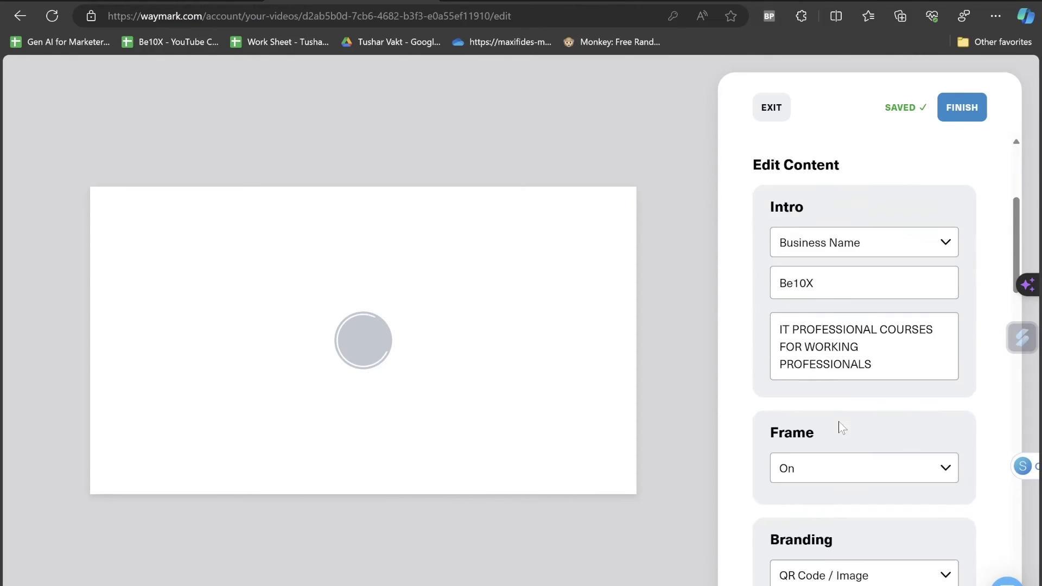
{"action": "scroll", "coordinate": [840, 420], "scroll_direction": "down", "scroll_amount": 1}
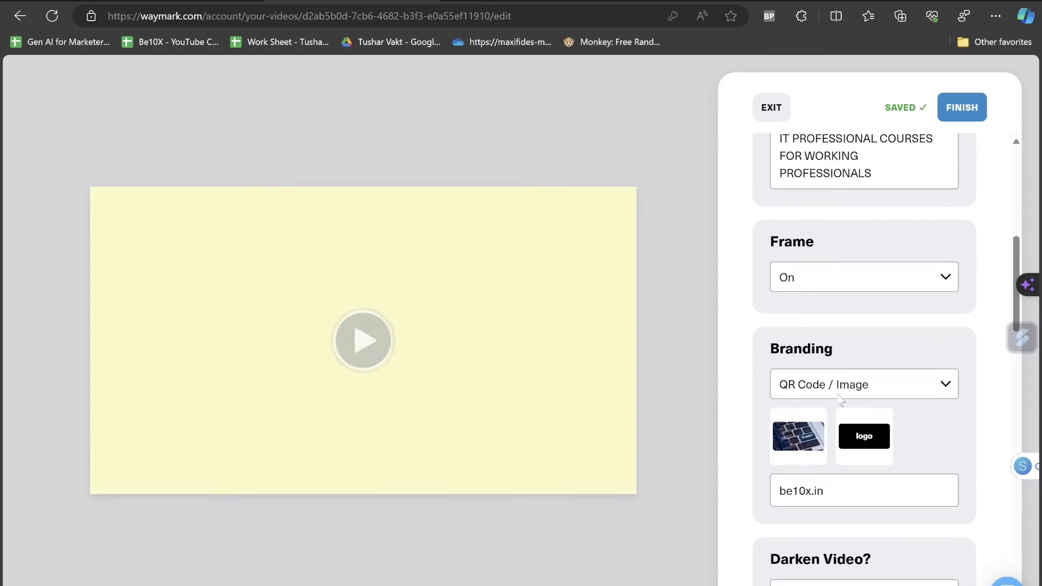
{"action": "scroll", "coordinate": [846, 390], "scroll_direction": "down", "scroll_amount": 10}
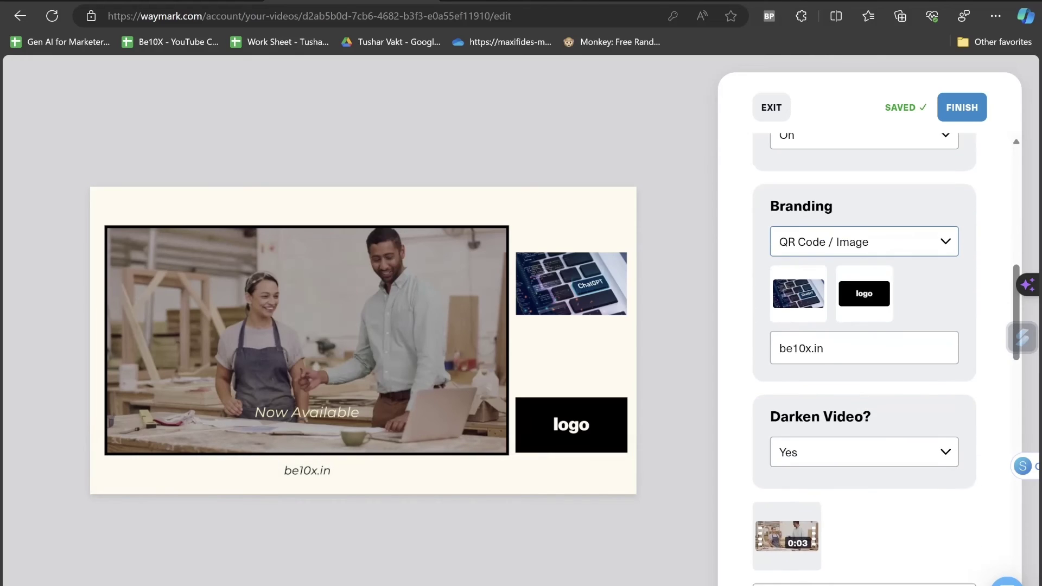
{"action": "scroll", "coordinate": [856, 346], "scroll_direction": "down", "scroll_amount": 12}
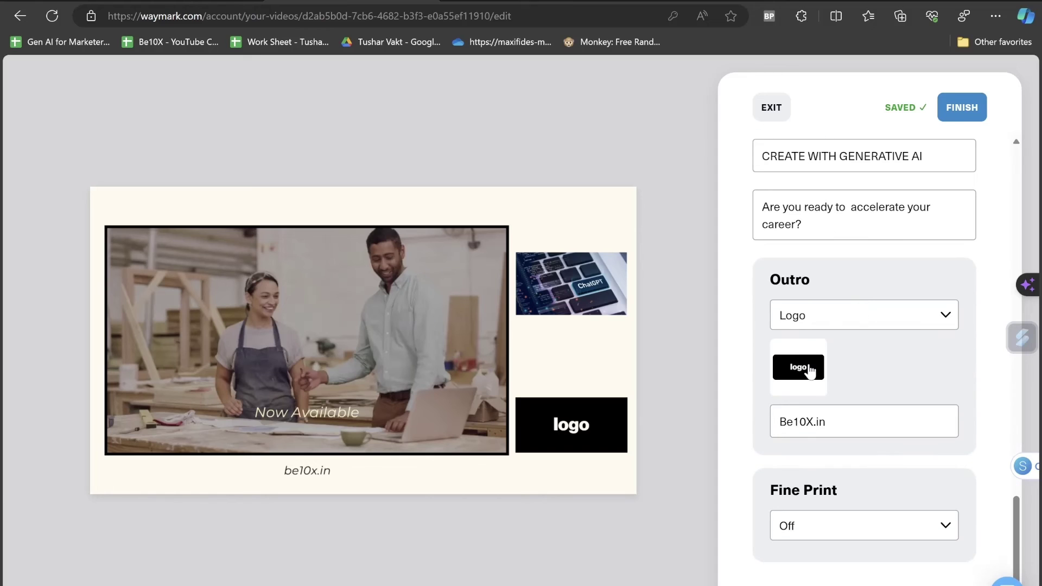
{"action": "left_click", "coordinate": [810, 371]}
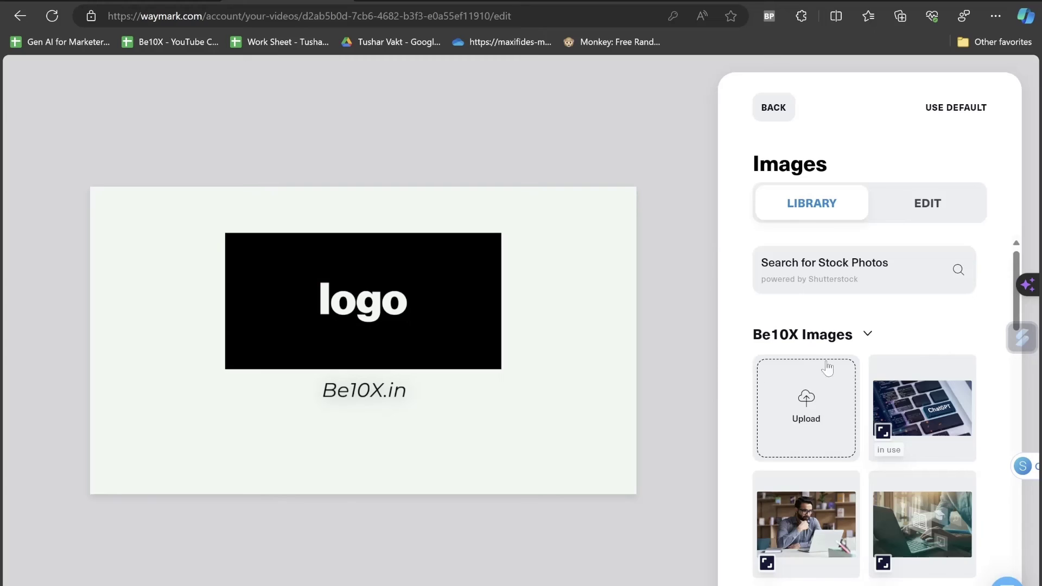
{"action": "left_click", "coordinate": [773, 107]}
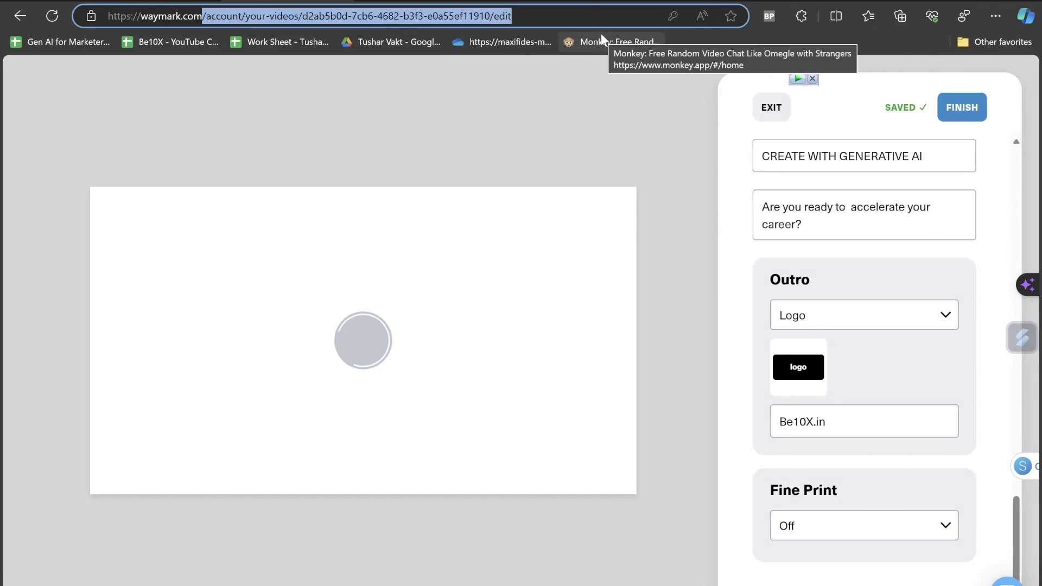
Load the waymark.com homepage and go to the Plans & Pricing page.
{"action": "key", "text": "BackSpace"}
{"action": "key", "text": "Return"}
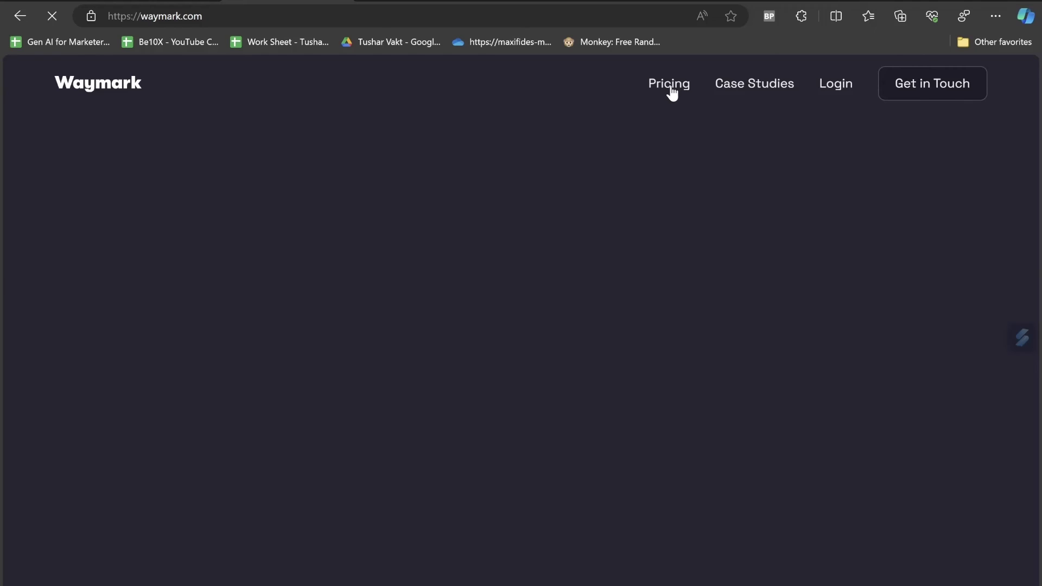
{"action": "left_click", "coordinate": [670, 93]}
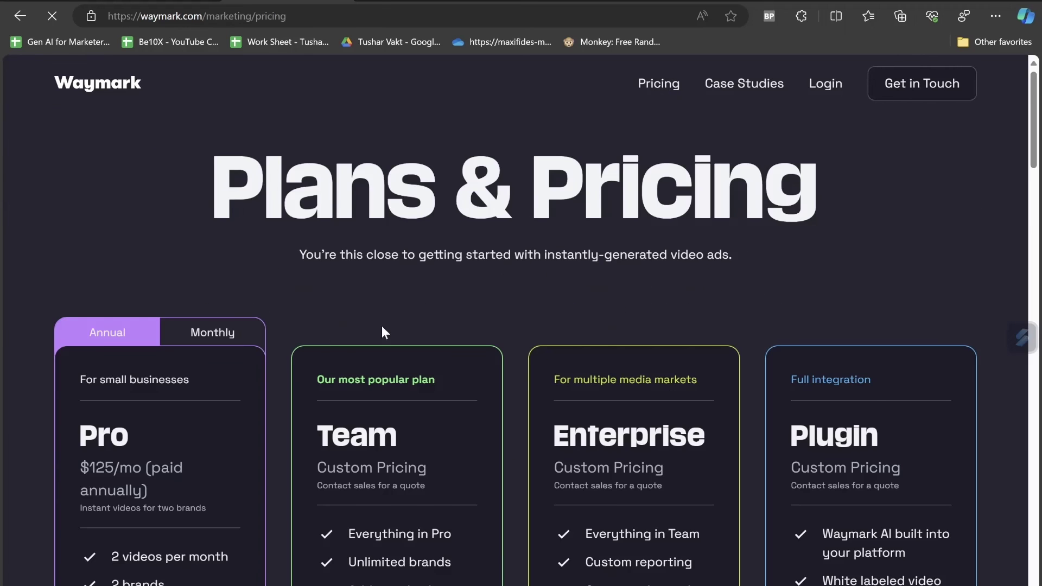
{"action": "scroll", "coordinate": [274, 294], "scroll_direction": "down", "scroll_amount": 5}
{"action": "scroll", "coordinate": [272, 291], "scroll_direction": "up", "scroll_amount": 1}
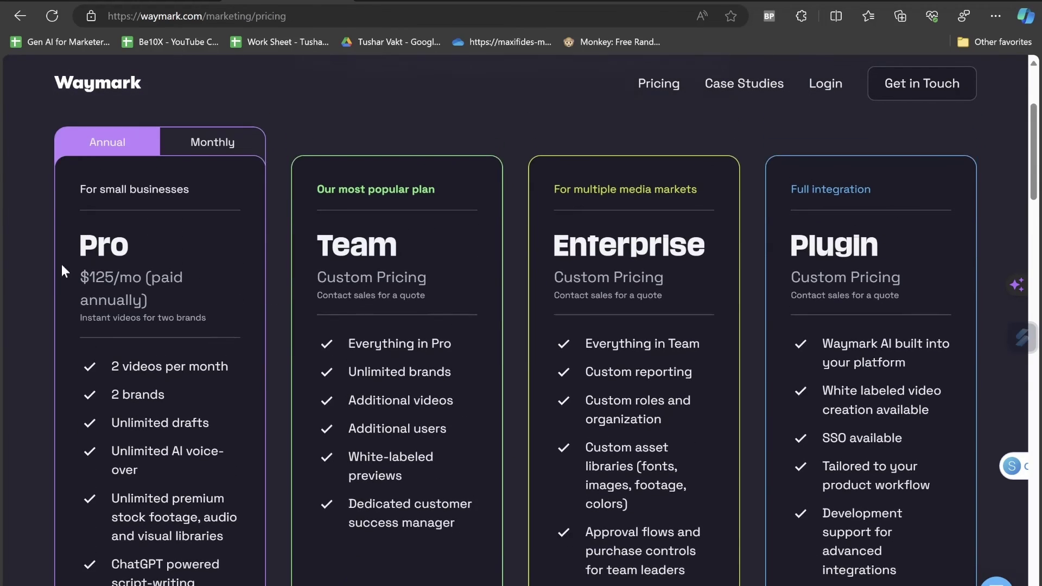
{"action": "scroll", "coordinate": [61, 265], "scroll_direction": "up", "scroll_amount": 1}
Switch pricing to Monthly and highlight the Pro plan's $150/month price and features.
{"action": "left_click_drag", "start_coordinate": [77, 303], "coordinate": [142, 322]}
{"action": "left_click", "coordinate": [197, 327]}
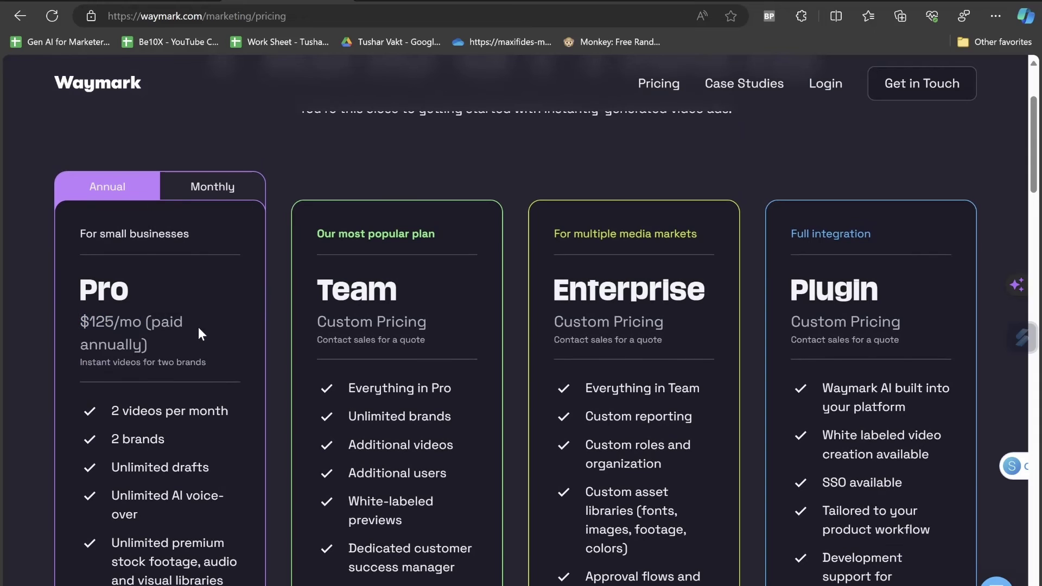
{"action": "left_click", "coordinate": [228, 194]}
{"action": "scroll", "coordinate": [224, 228], "scroll_direction": "down", "scroll_amount": 3}
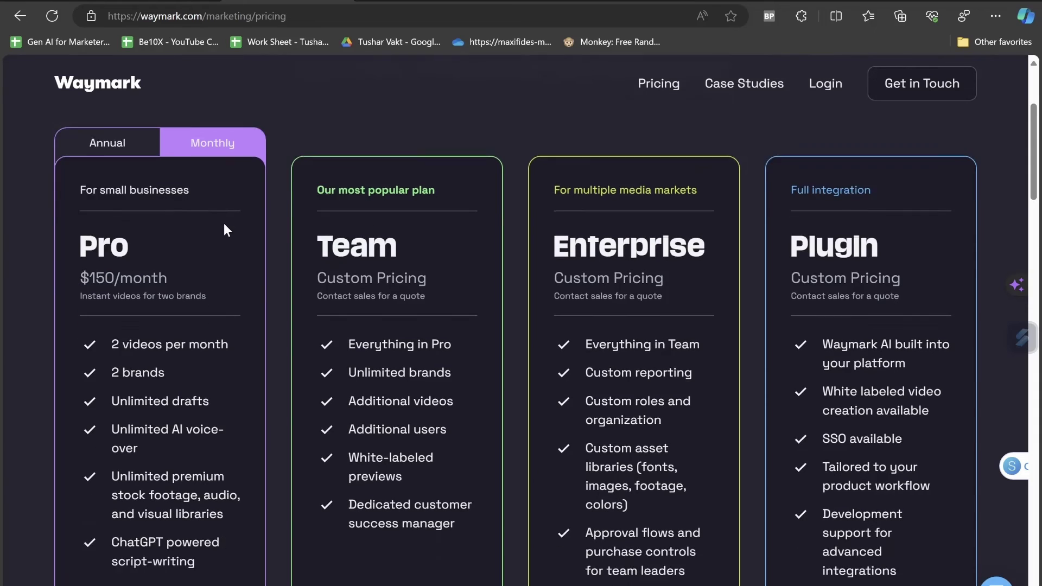
{"action": "left_click_drag", "start_coordinate": [80, 185], "coordinate": [169, 186]}
{"action": "left_click", "coordinate": [152, 255]}
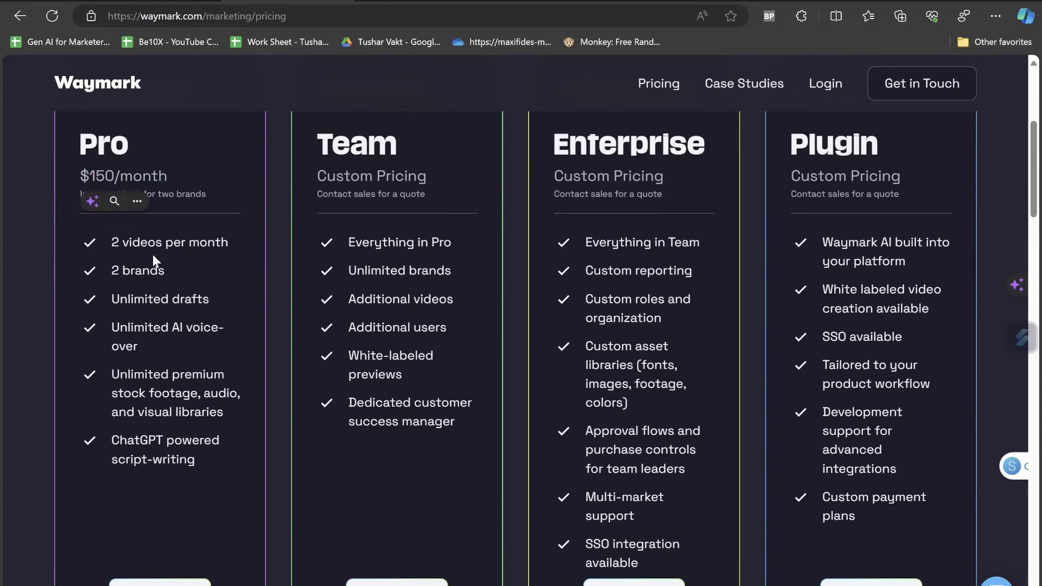
{"action": "left_click_drag", "start_coordinate": [132, 242], "coordinate": [235, 251]}
{"action": "left_click", "coordinate": [168, 314]}
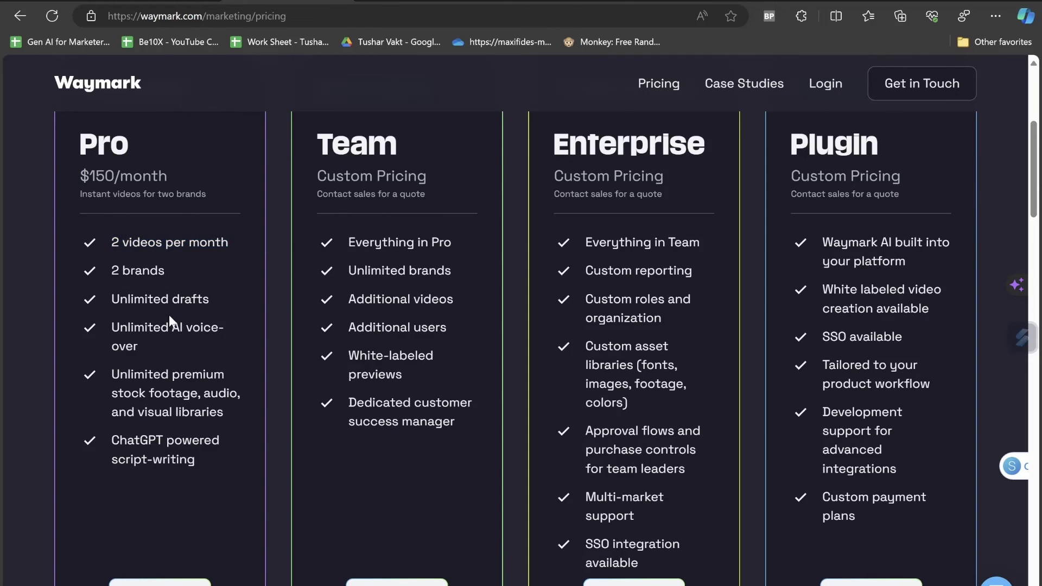
{"action": "scroll", "coordinate": [168, 315], "scroll_direction": "up", "scroll_amount": 3}
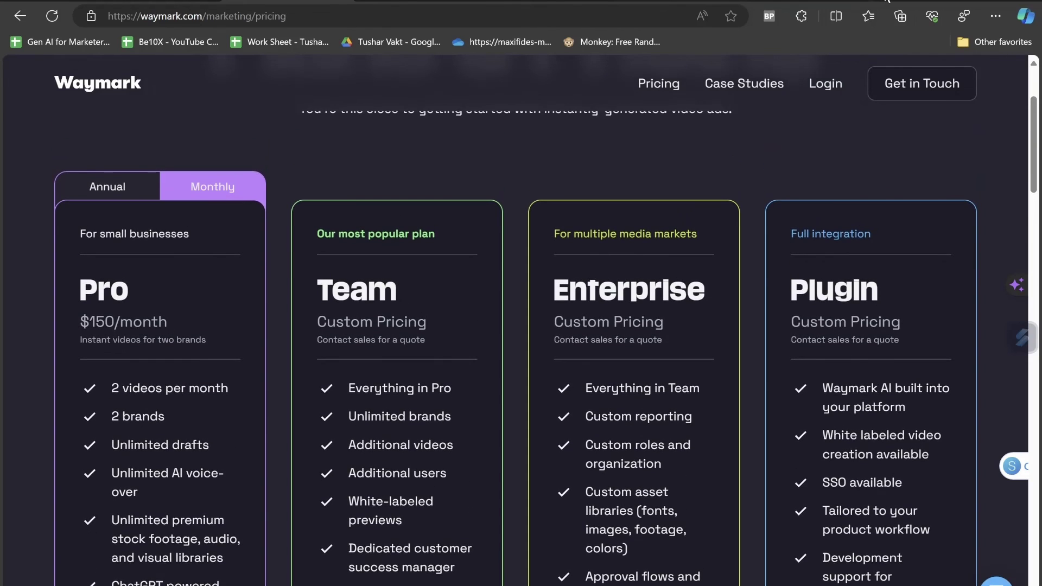
In a new tab, search '150usd to inr' and highlight the 12,496.94 rupee result.
{"action": "key", "text": "ctrl+t"}
{"action": "type", "text": "150usd t"}
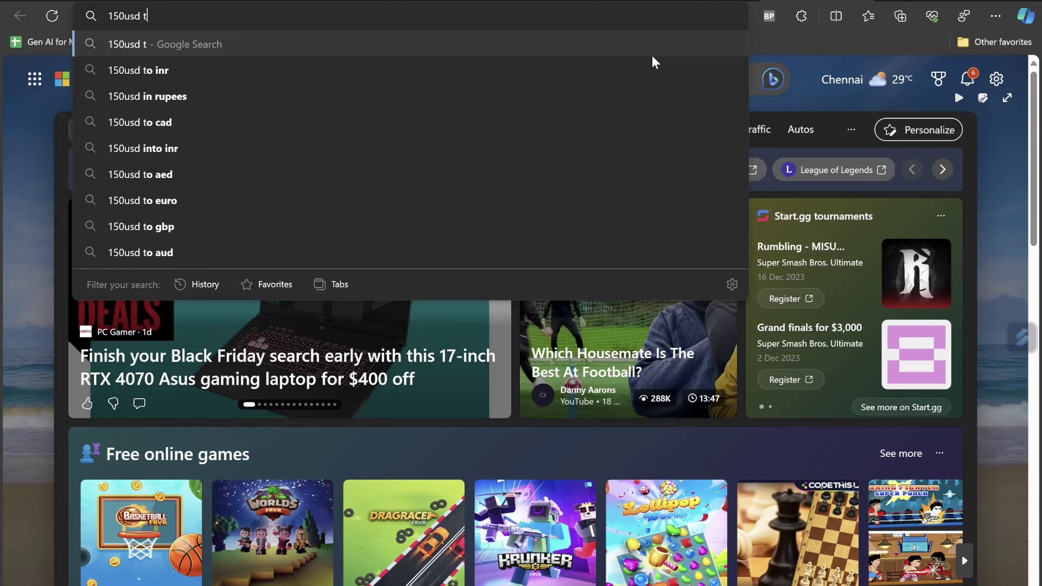
{"action": "type", "text": "o inr"}
{"action": "key", "text": "Return"}
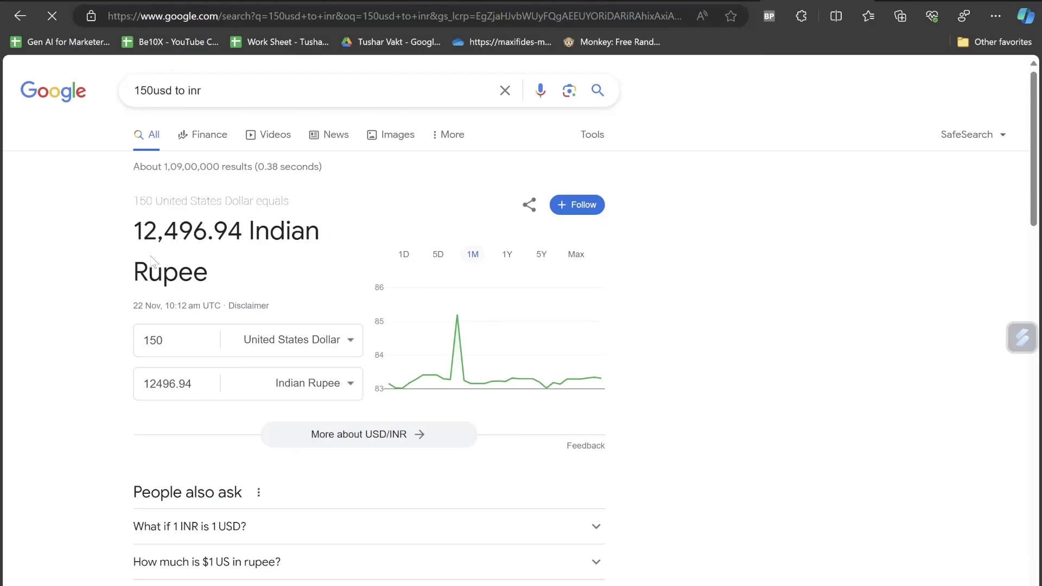
{"action": "left_click_drag", "start_coordinate": [134, 230], "coordinate": [270, 233]}
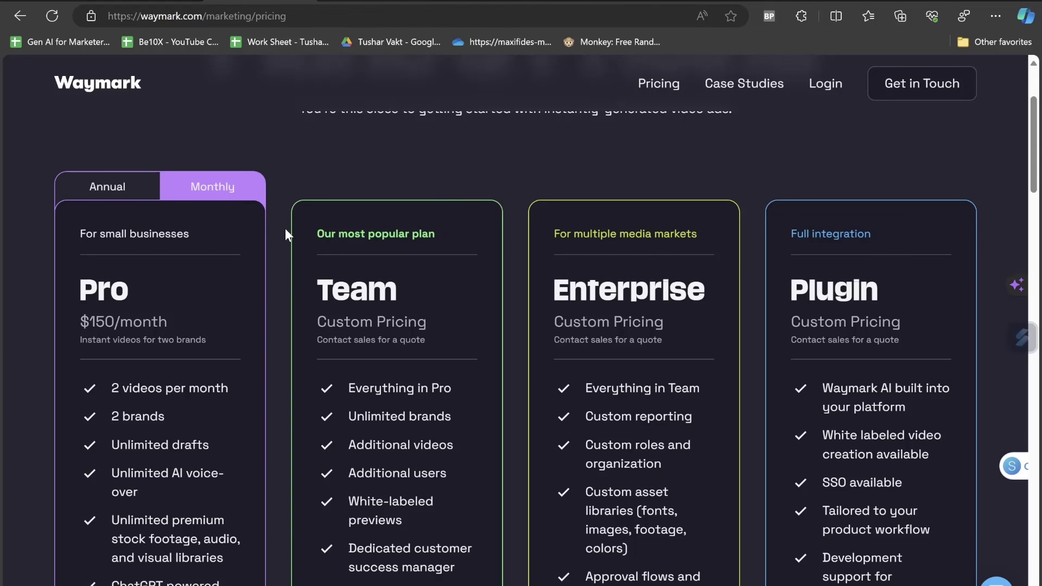
{"action": "scroll", "coordinate": [286, 239], "scroll_direction": "down", "scroll_amount": 3}
{"action": "left_click_drag", "start_coordinate": [100, 268], "coordinate": [167, 270]}
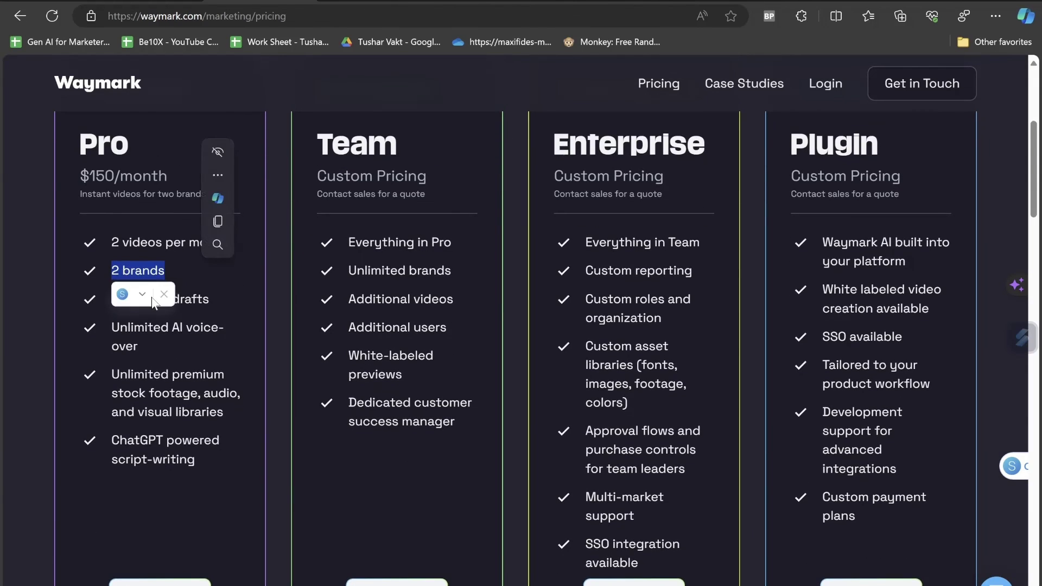
{"action": "left_click", "coordinate": [164, 336]}
{"action": "left_click_drag", "start_coordinate": [113, 320], "coordinate": [193, 327]}
{"action": "left_click", "coordinate": [222, 355]}
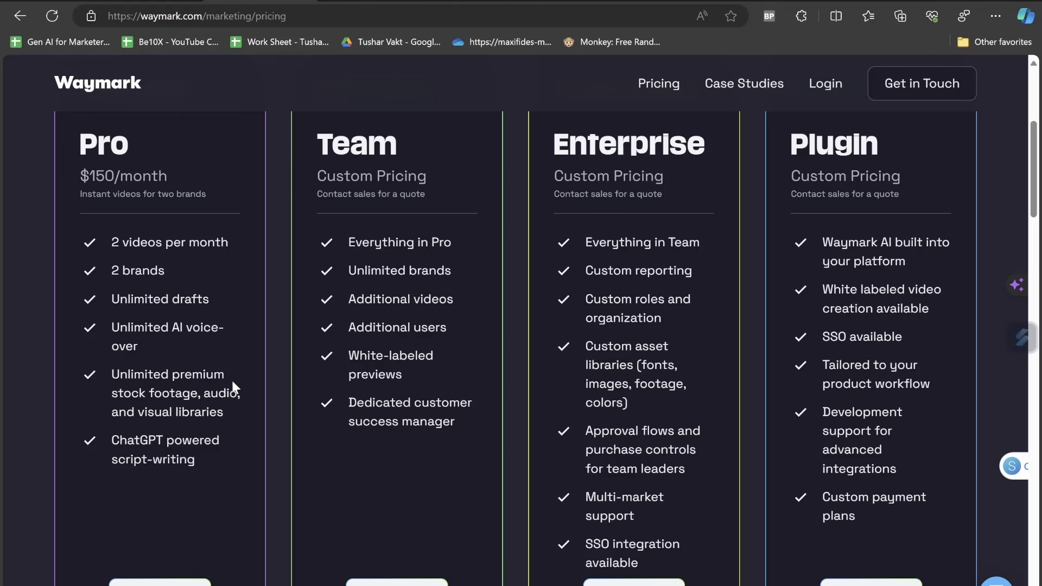
{"action": "scroll", "coordinate": [232, 380], "scroll_direction": "down", "scroll_amount": 2}
{"action": "scroll", "coordinate": [232, 380], "scroll_direction": "up", "scroll_amount": 7}
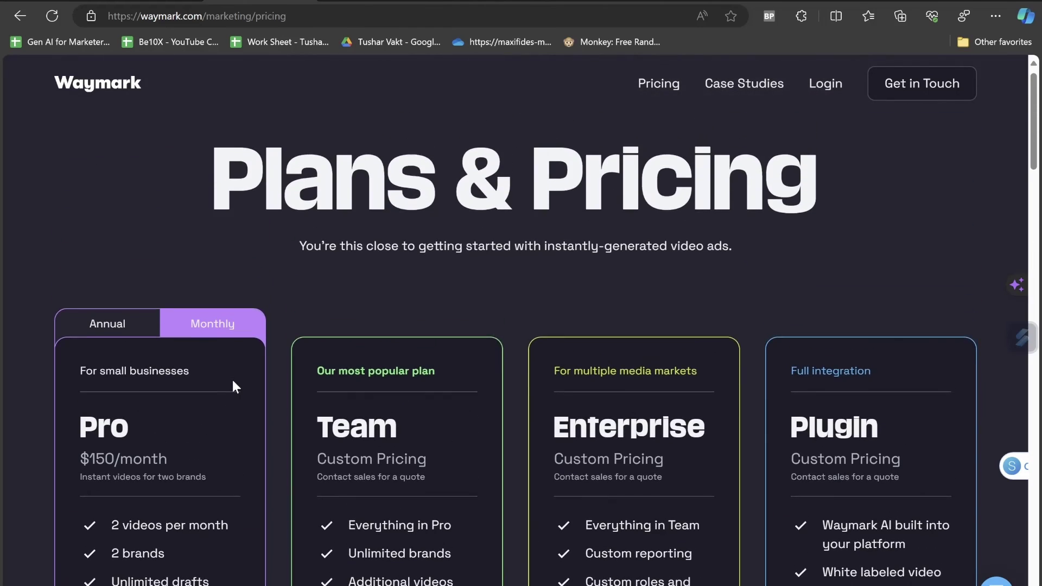